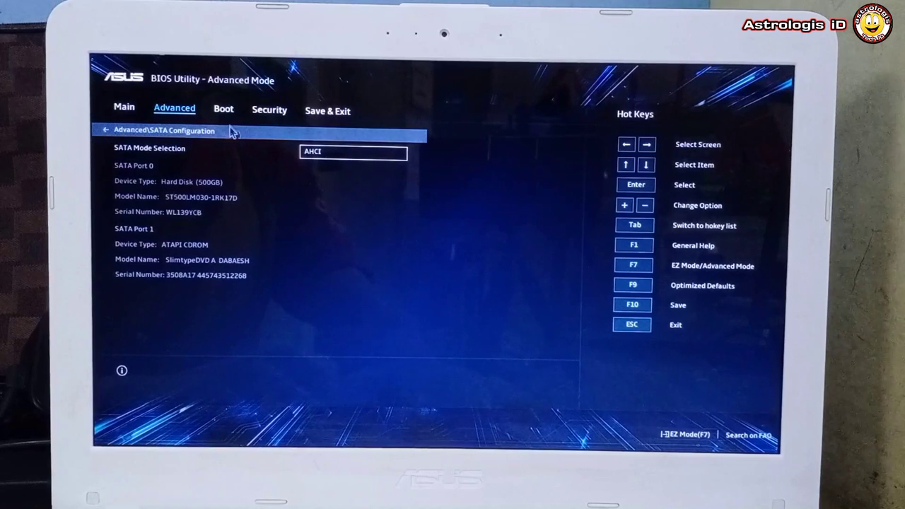
# - Set Secure Boot Control to Disabled in the BIOS security settings
pyautogui.click(268, 112)
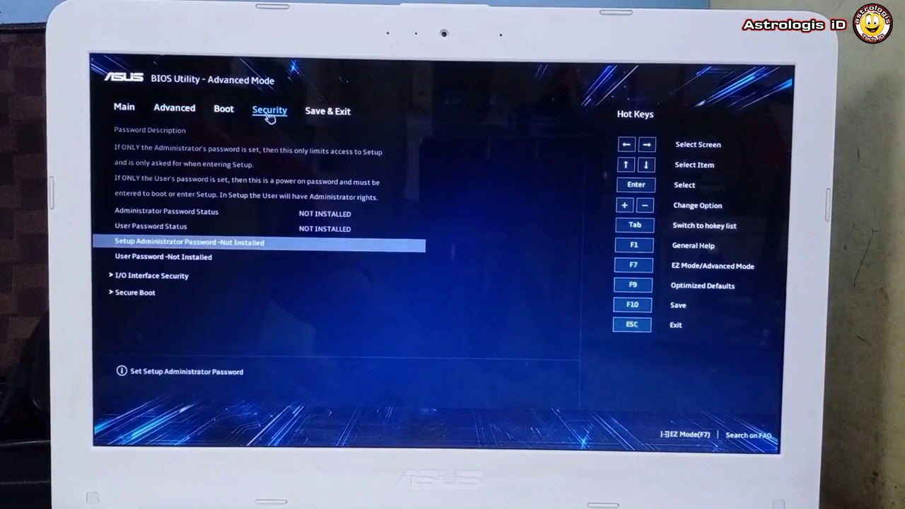
pyautogui.click(157, 294)
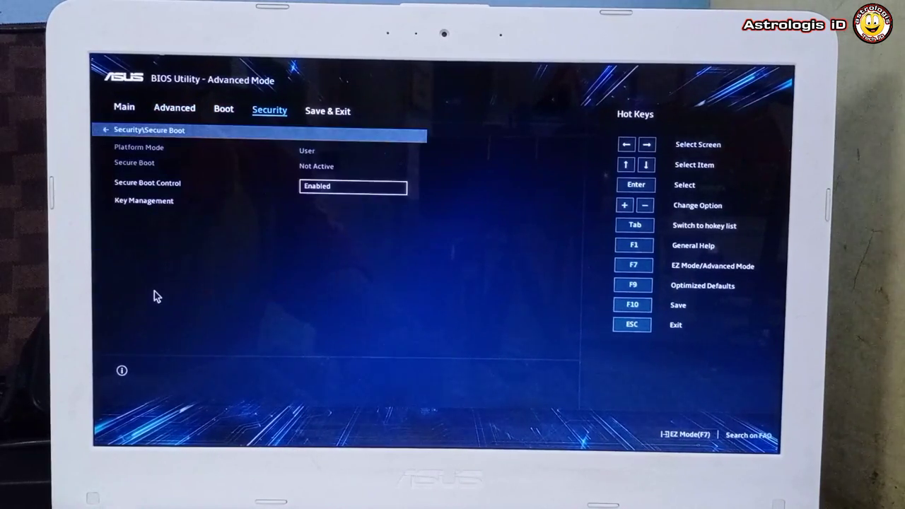
pyautogui.click(321, 190)
pyautogui.click(332, 203)
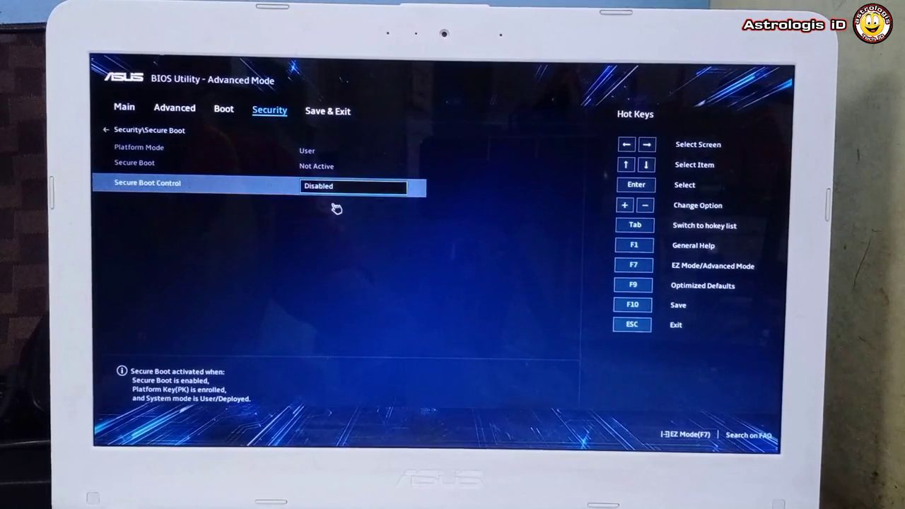
# - Set Fast Boot to Disable in the BIOS boot settings
pyautogui.click(225, 110)
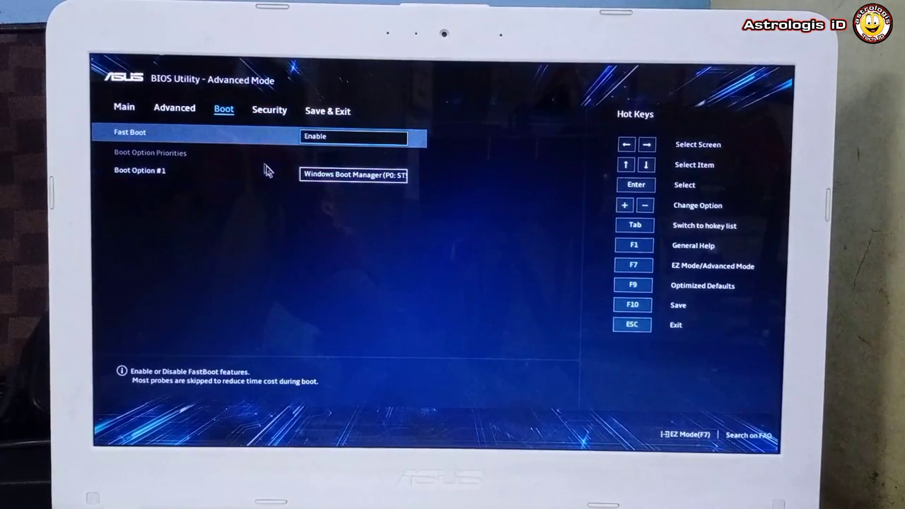
pyautogui.click(321, 139)
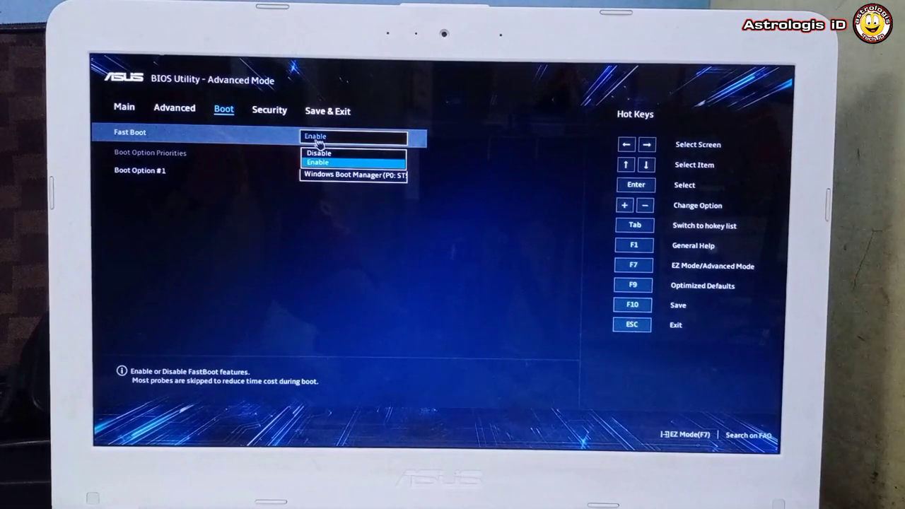
pyautogui.click(318, 153)
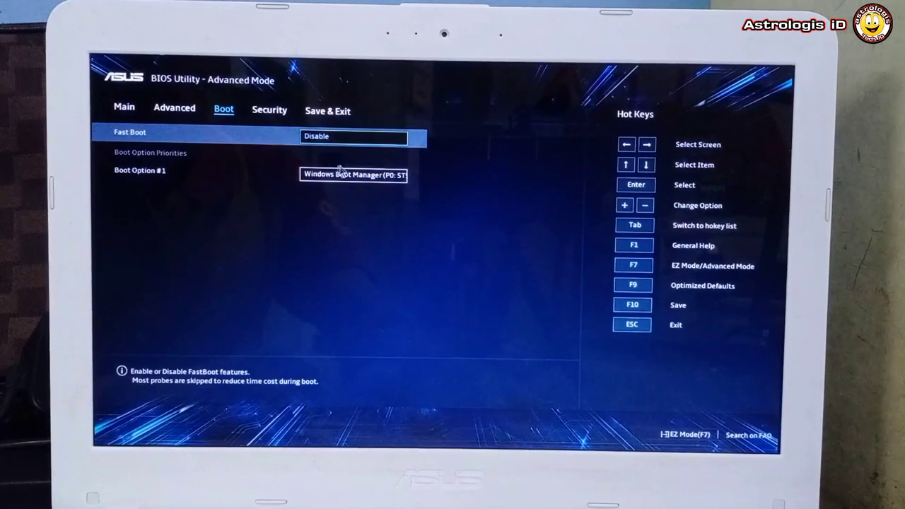
# - Save the BIOS changes and exit setup, confirming the save
pyautogui.click(330, 113)
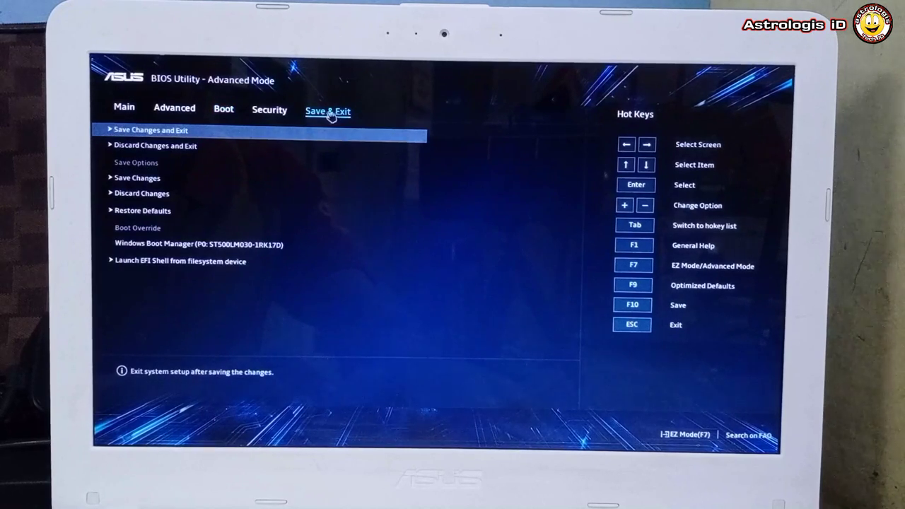
pyautogui.click(191, 131)
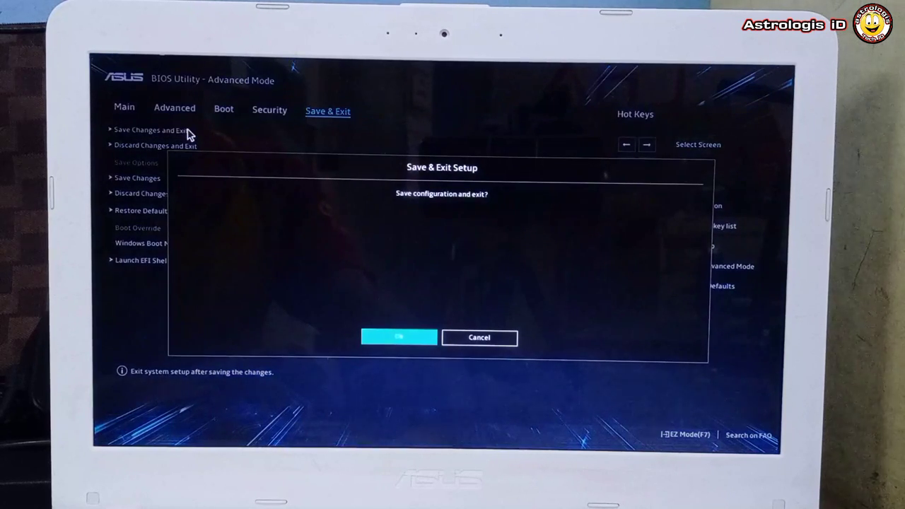
pyautogui.click(399, 338)
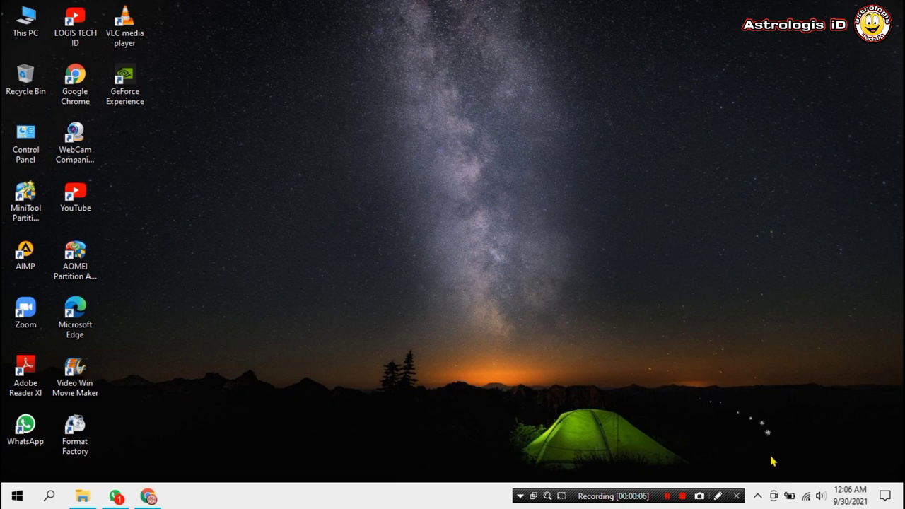
# - Open the Windows Power Options
pyautogui.rightClick(789, 497)
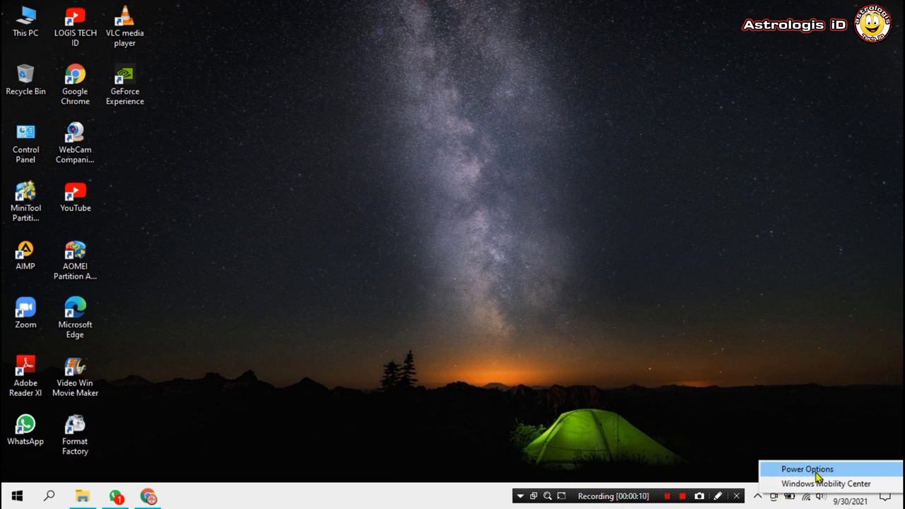
pyautogui.click(813, 473)
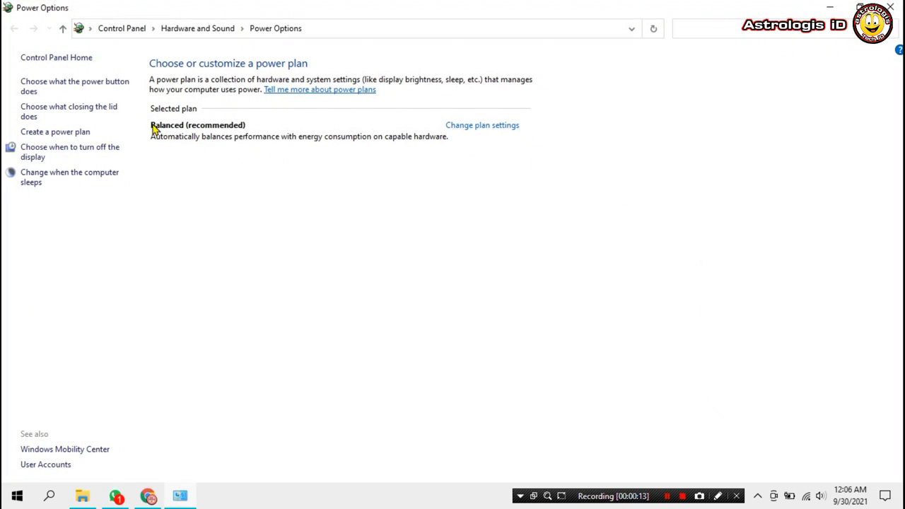
# - Set the power button action to Shut down both on battery and plugged in, and save the changes
pyautogui.click(104, 113)
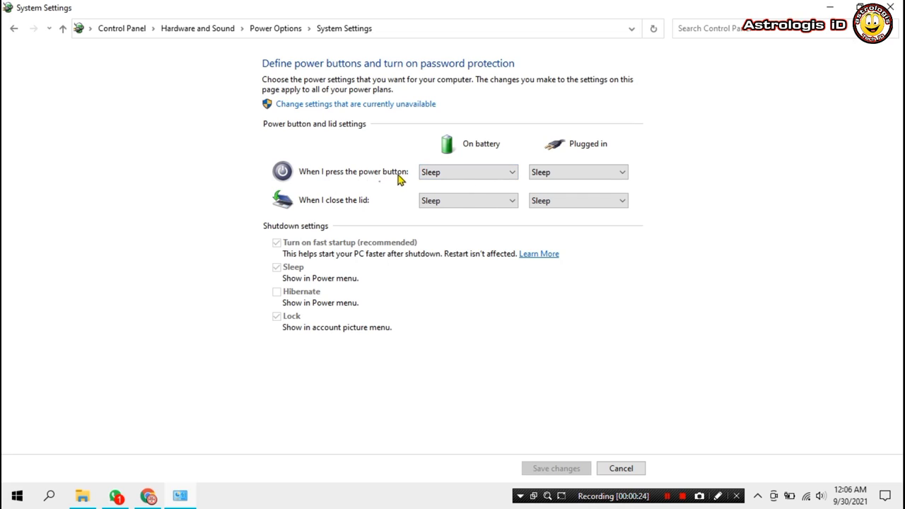
pyautogui.click(487, 177)
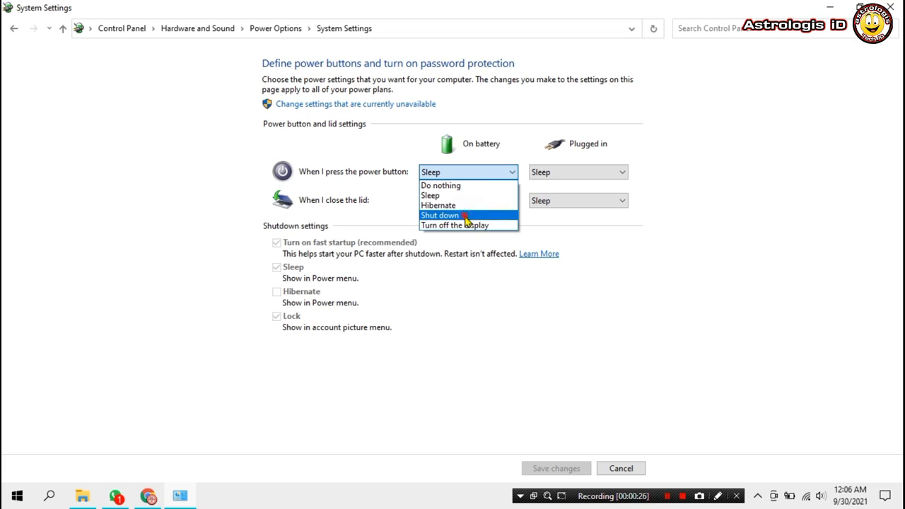
pyautogui.click(469, 215)
pyautogui.click(573, 174)
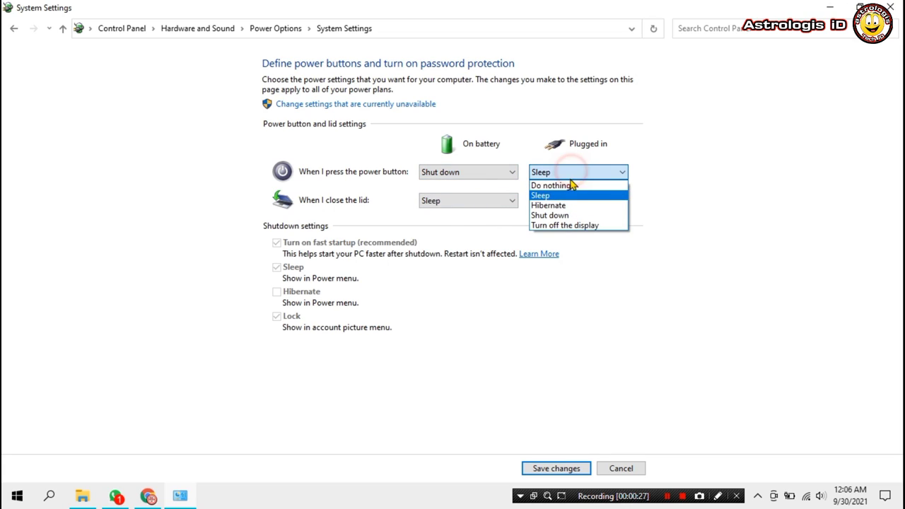
pyautogui.click(562, 216)
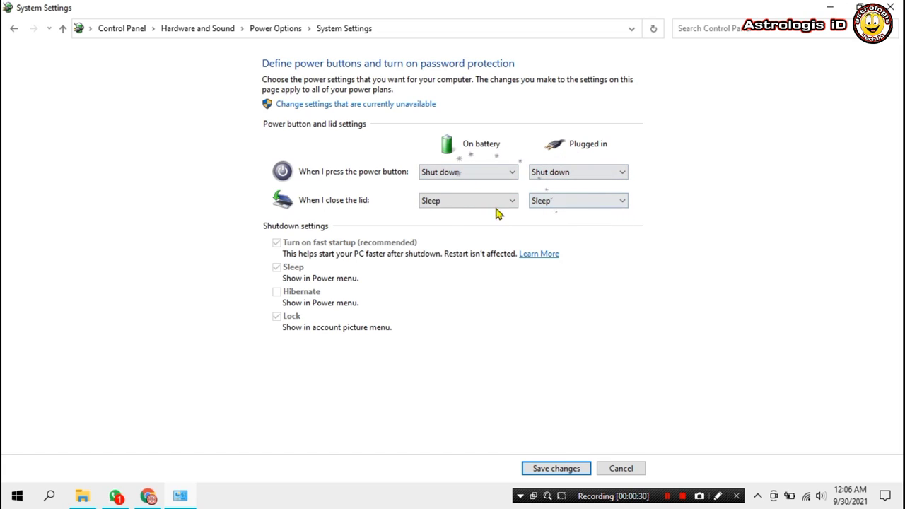
pyautogui.click(557, 468)
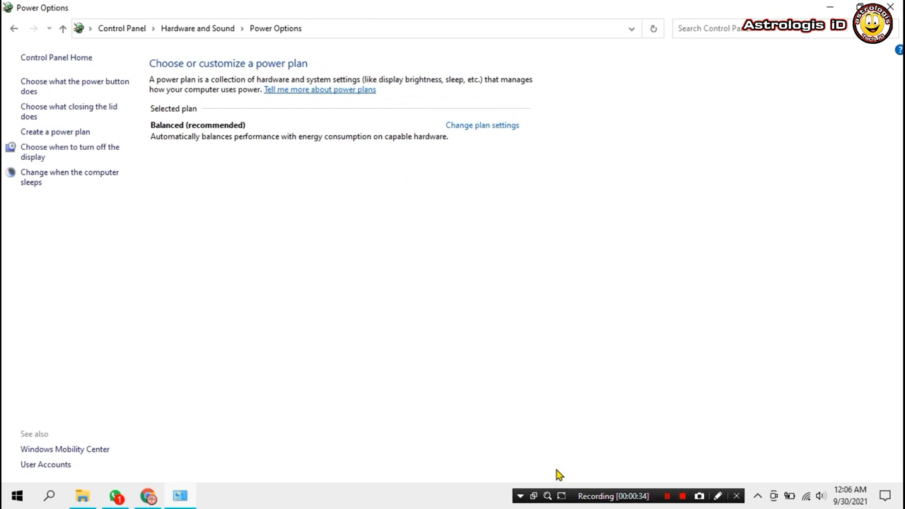
# - Restore the default settings of the Balanced power plan and confirm
pyautogui.click(486, 127)
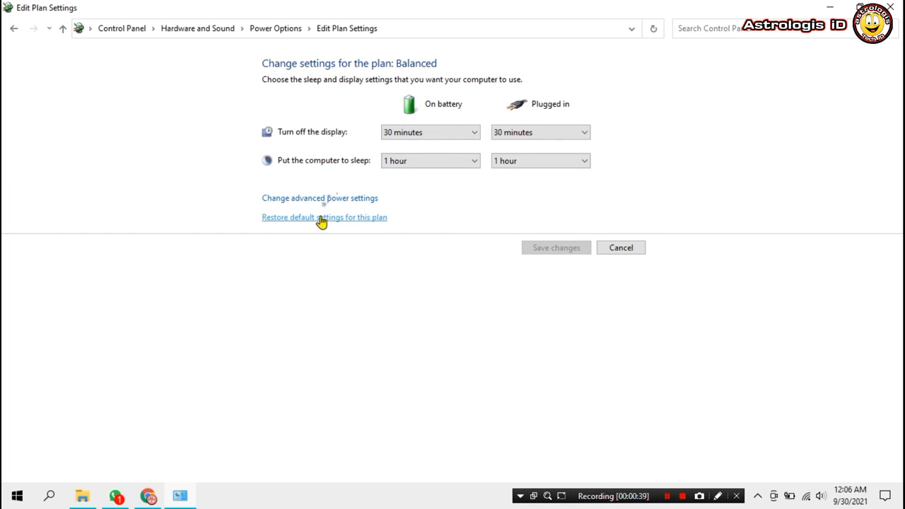
pyautogui.click(351, 221)
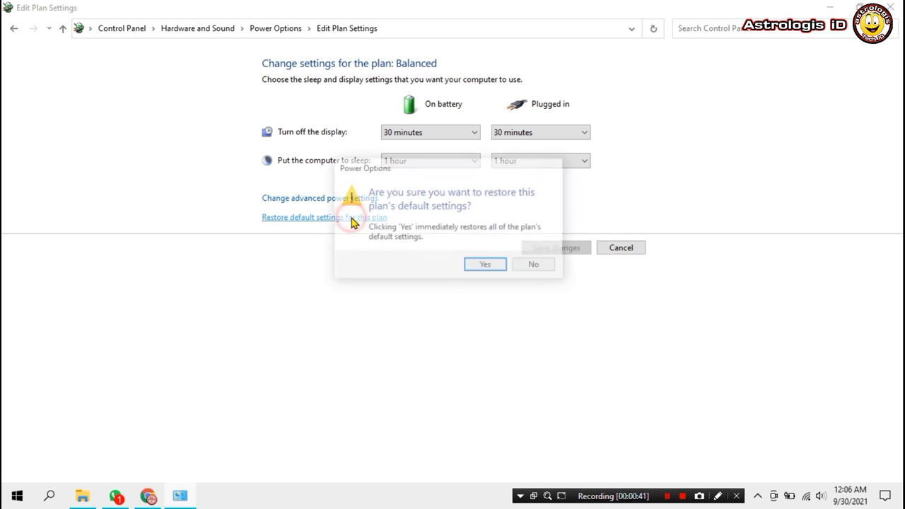
pyautogui.click(494, 276)
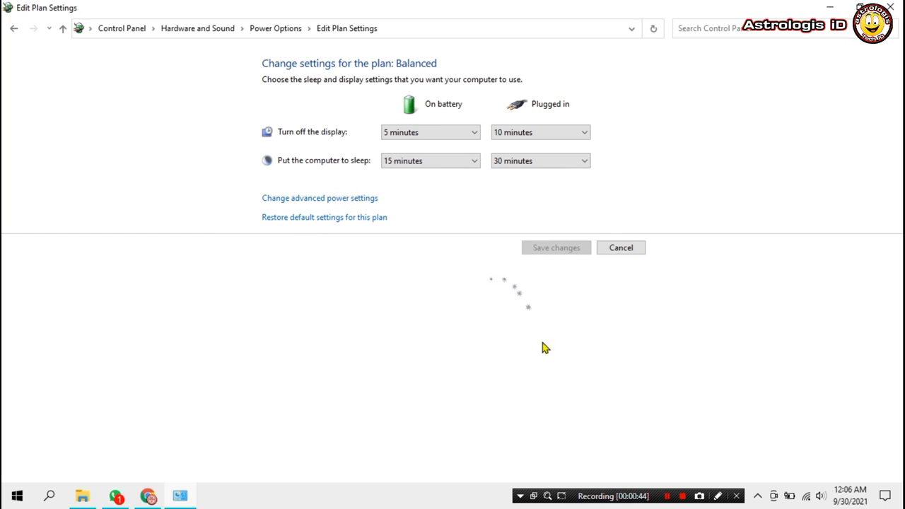
pyautogui.moveTo(616, 497); pyautogui.dragTo(554, 499)
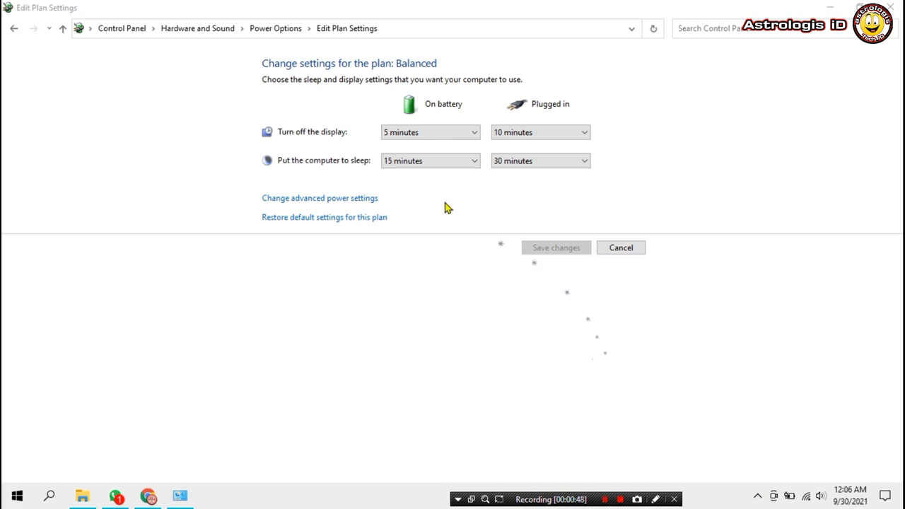
# - Unlock the unavailable shutdown settings, turn off fast startup, save the changes and close Power Options
pyautogui.click(11, 31)
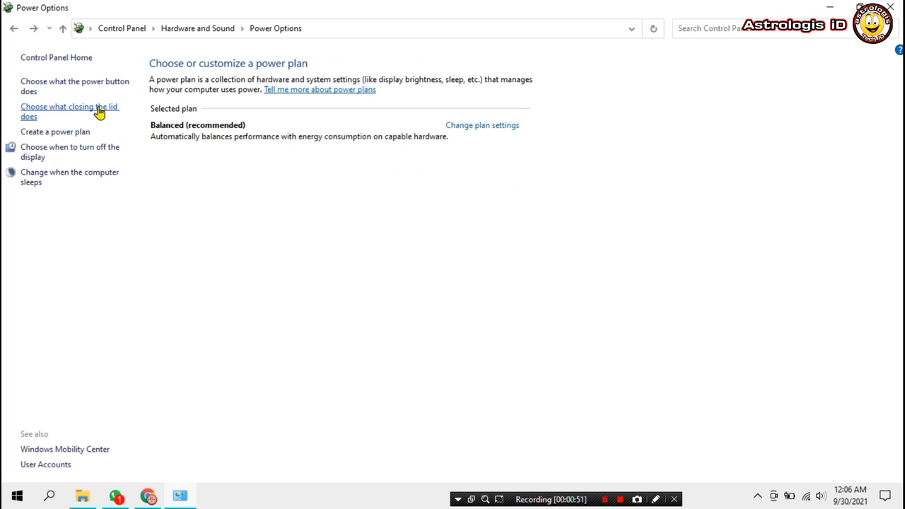
pyautogui.click(99, 112)
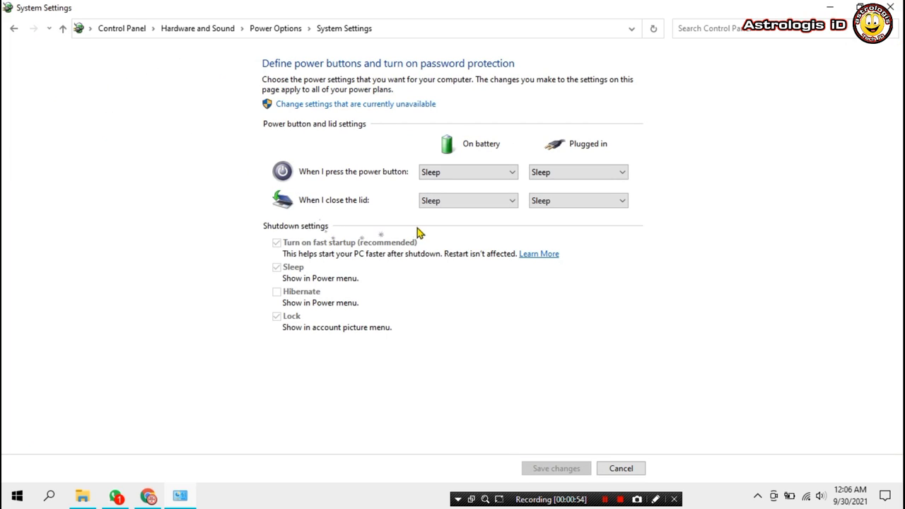
pyautogui.click(379, 105)
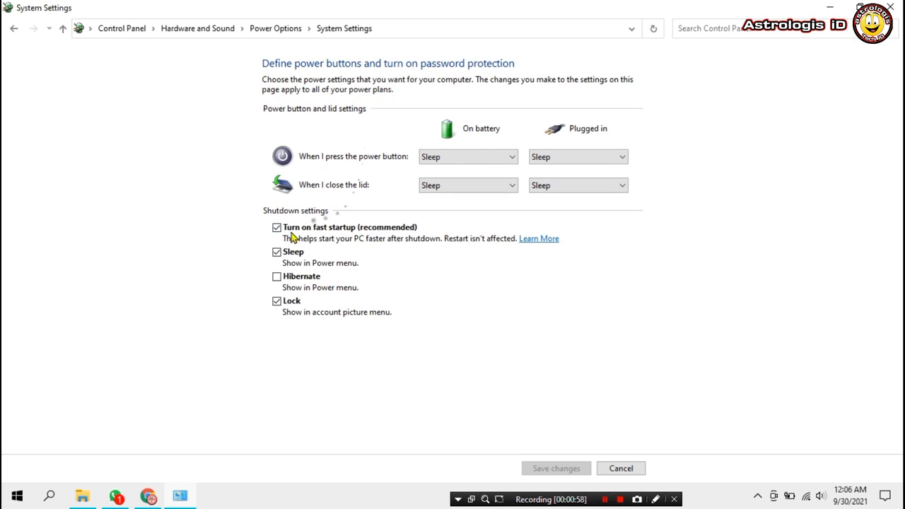
pyautogui.click(277, 228)
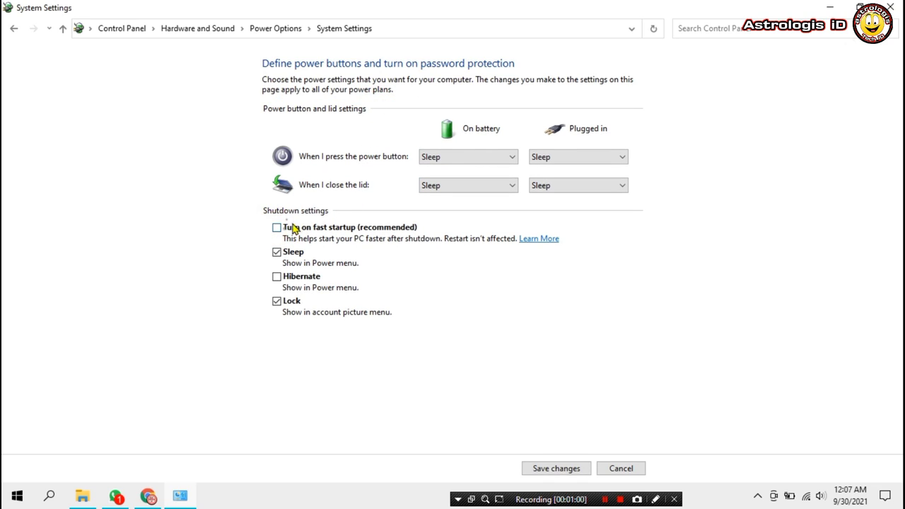
pyautogui.click(544, 469)
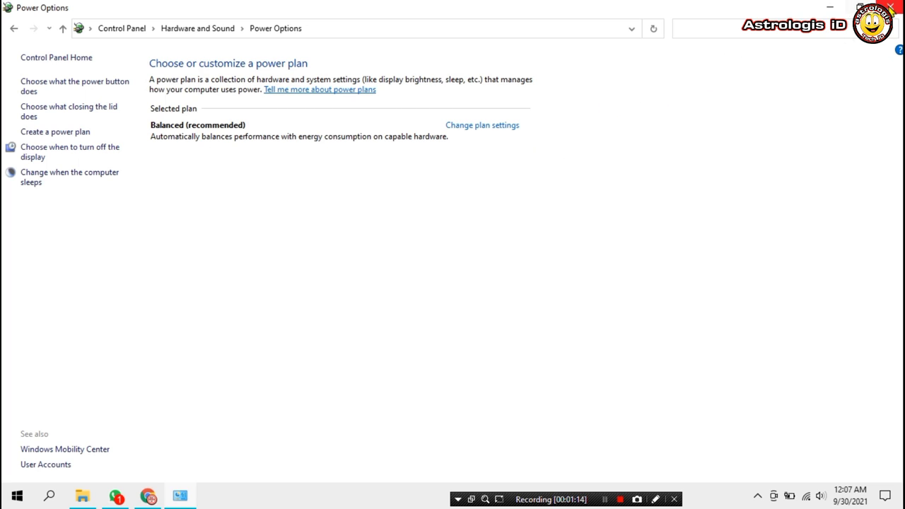
pyautogui.click(889, 7)
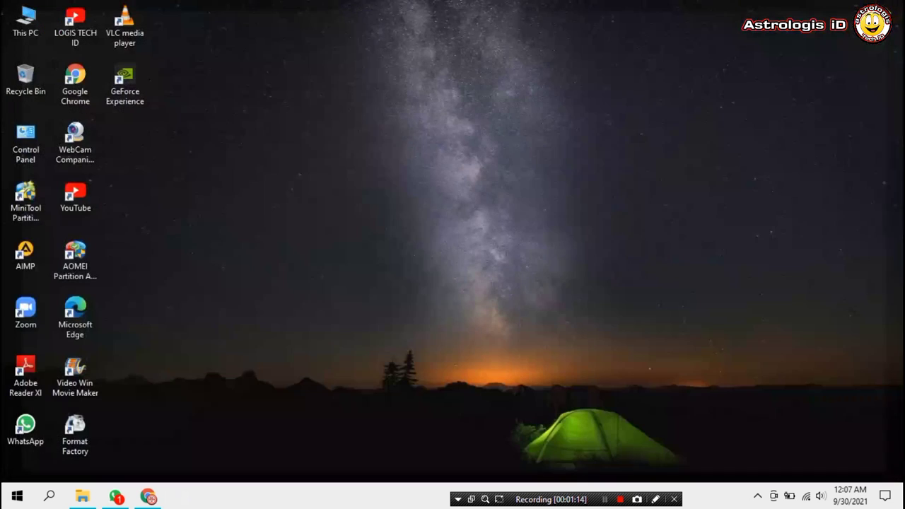
# - Search Windows for "services", open the Services app and bring up the properties of the Windows Update service
pyautogui.click(48, 496)
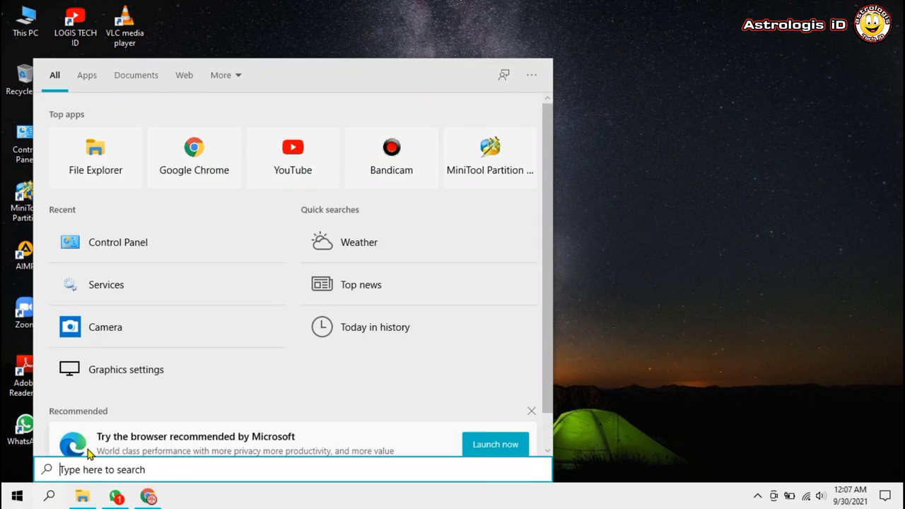
pyautogui.write('services')
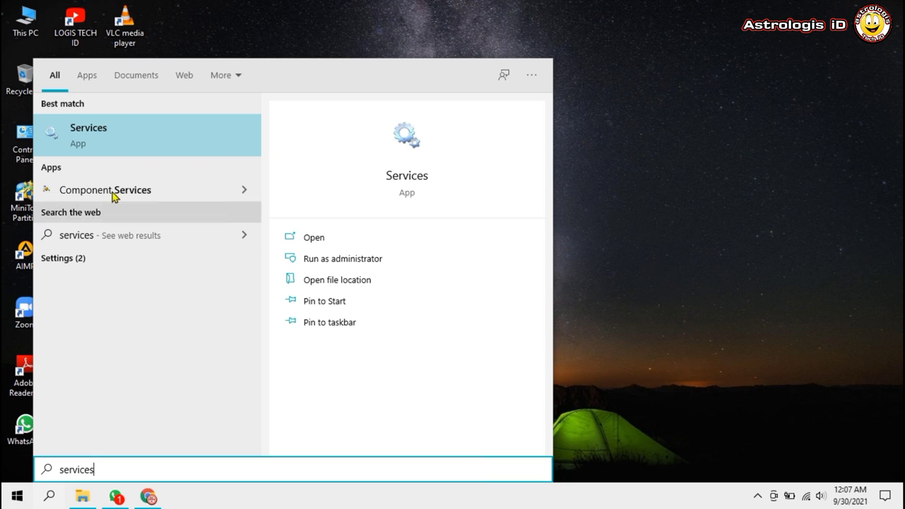
pyautogui.click(115, 150)
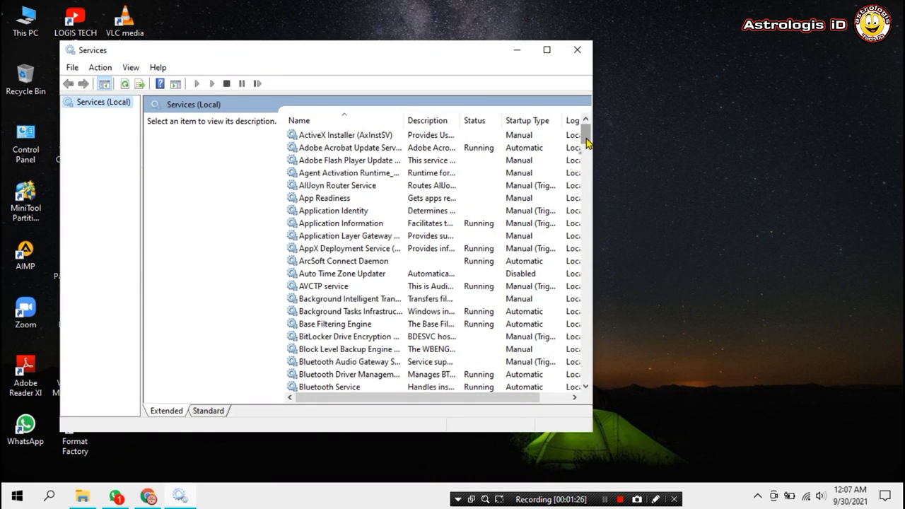
pyautogui.moveTo(586, 141); pyautogui.dragTo(605, 385)
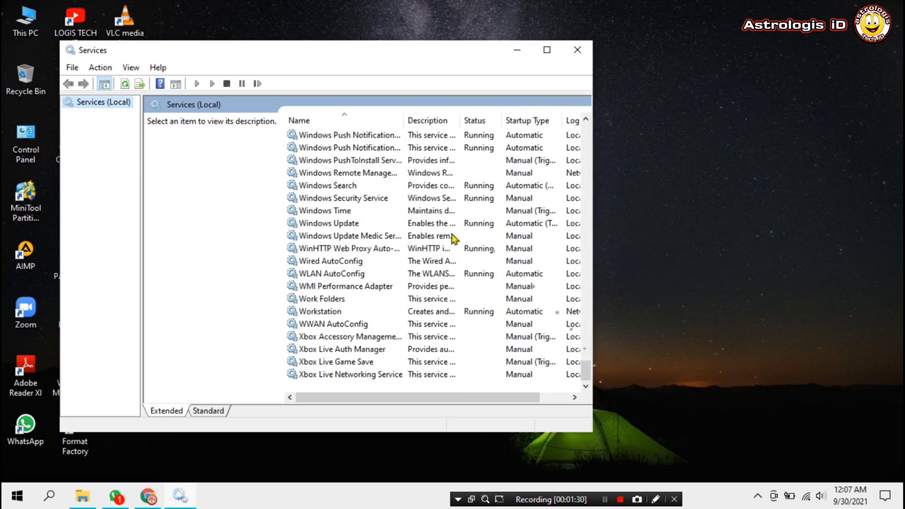
pyautogui.click(430, 225)
pyautogui.rightClick(425, 225)
pyautogui.click(466, 348)
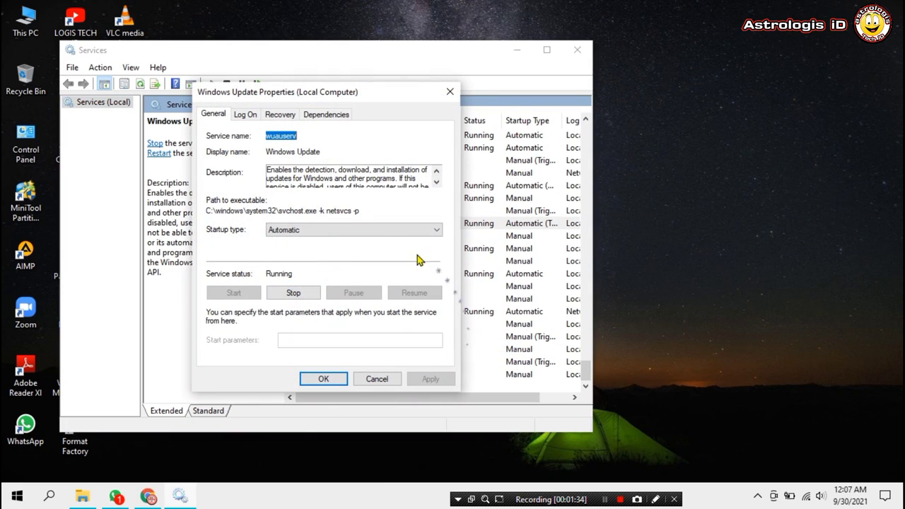
# - Set the Windows Update startup type to Disabled, stop the service, accept the properties and close Services
pyautogui.click(366, 230)
pyautogui.click(304, 267)
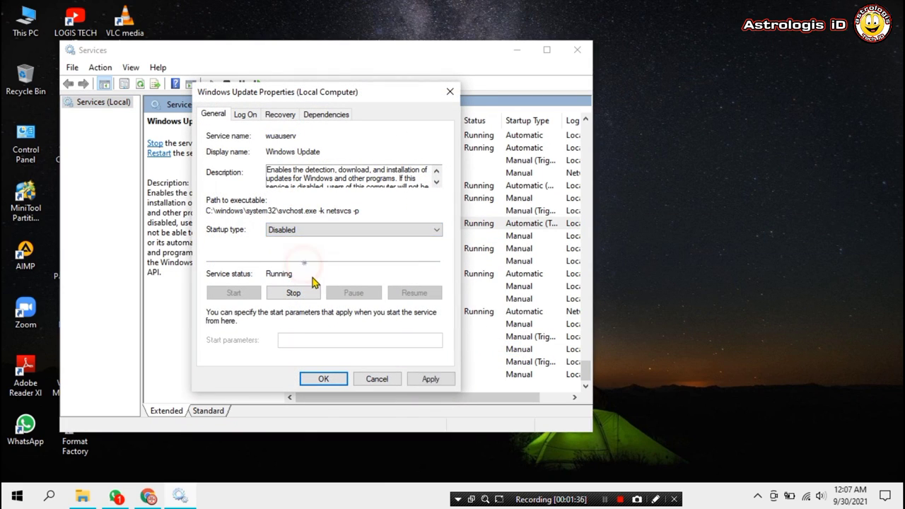
pyautogui.click(297, 293)
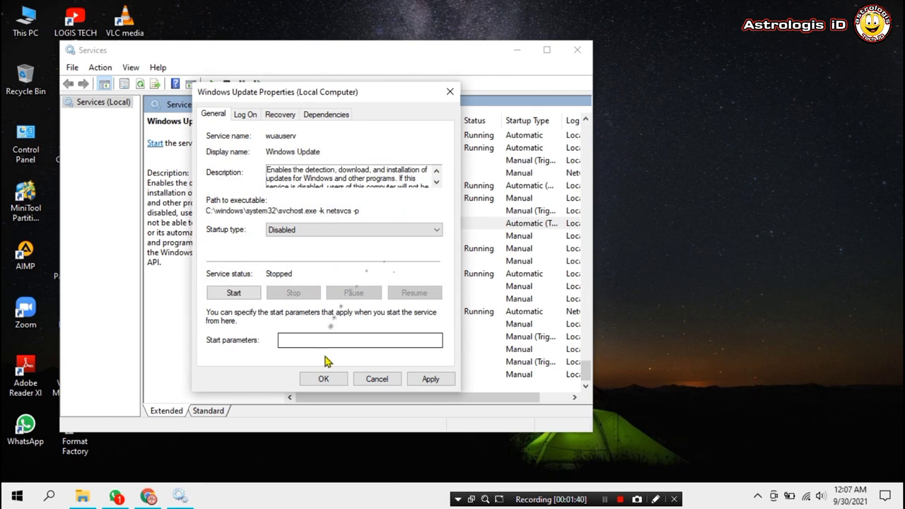
pyautogui.click(324, 379)
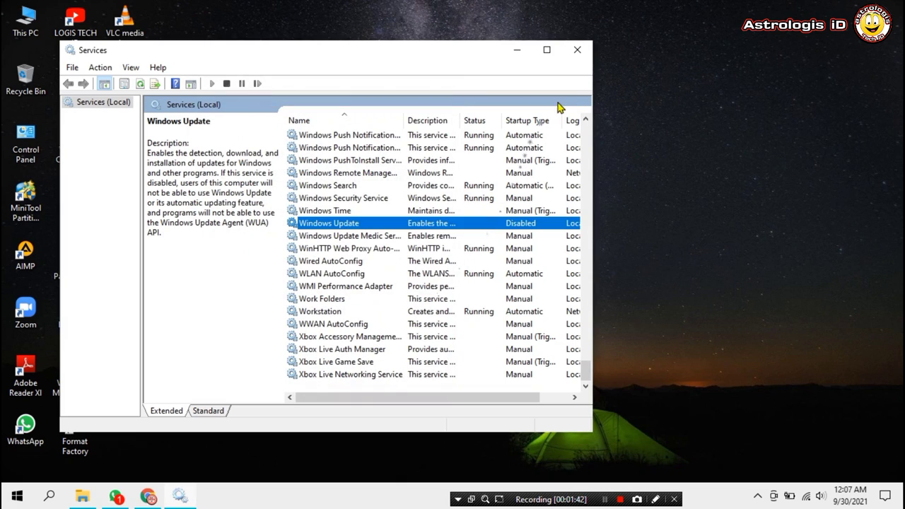
pyautogui.click(576, 55)
pyautogui.rightClick(471, 165)
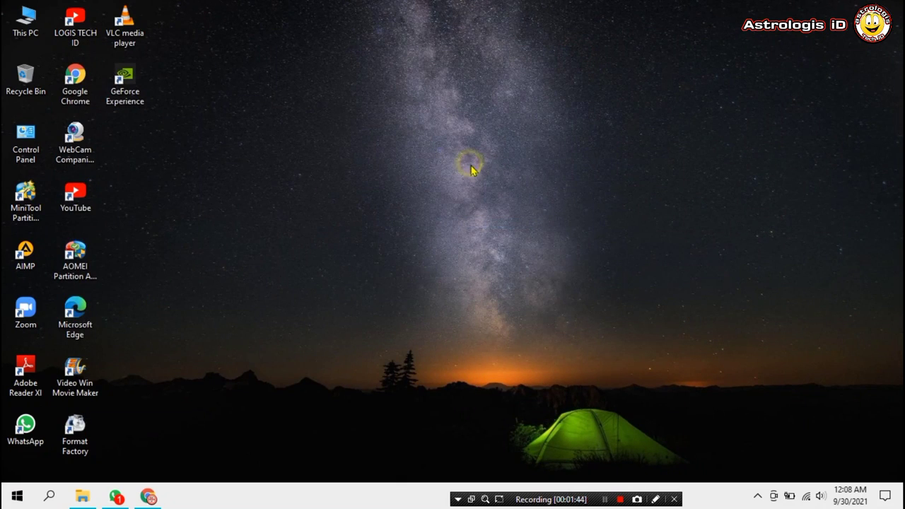
pyautogui.click(493, 204)
pyautogui.press('f')
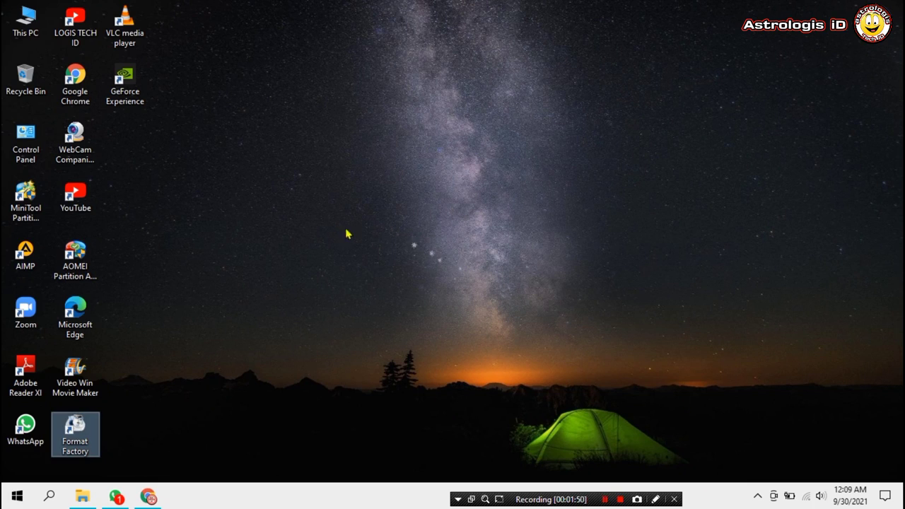
# - Switch to File Explorer, open Computer Management from This PC and show Device Manager
pyautogui.click(82, 497)
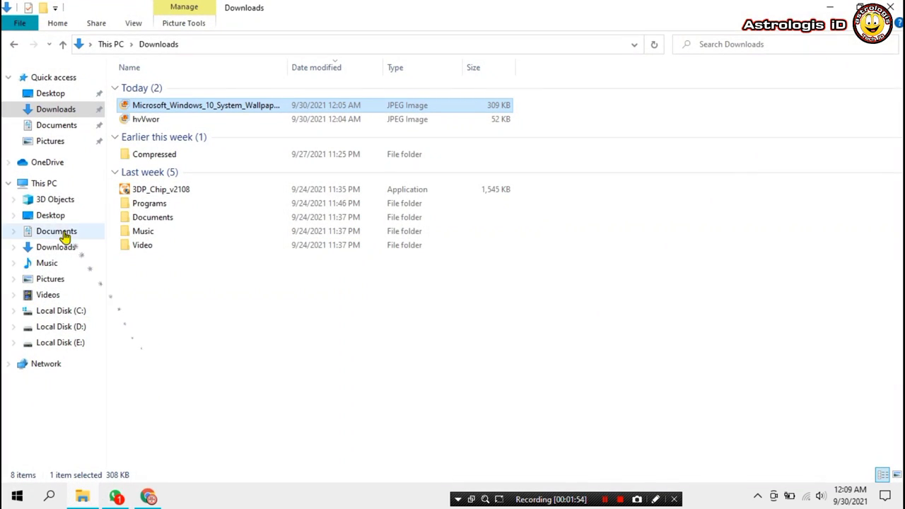
pyautogui.click(44, 185)
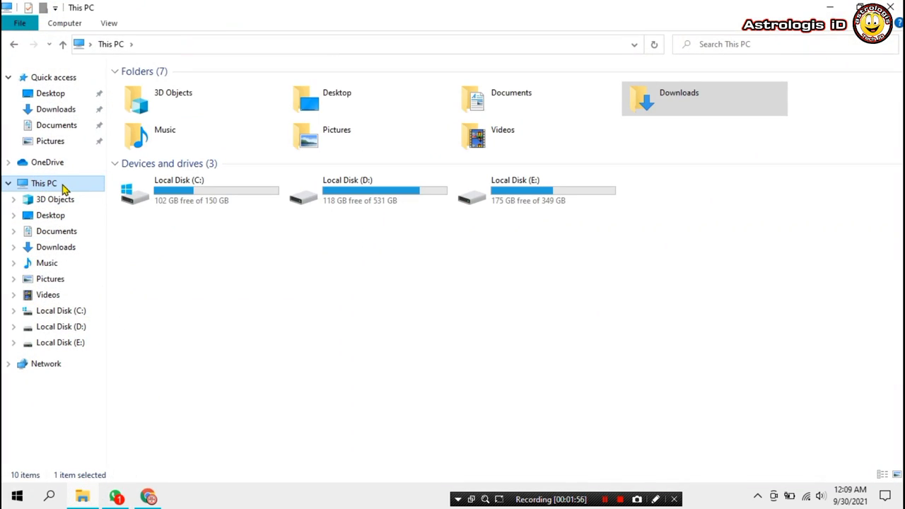
pyautogui.rightClick(62, 187)
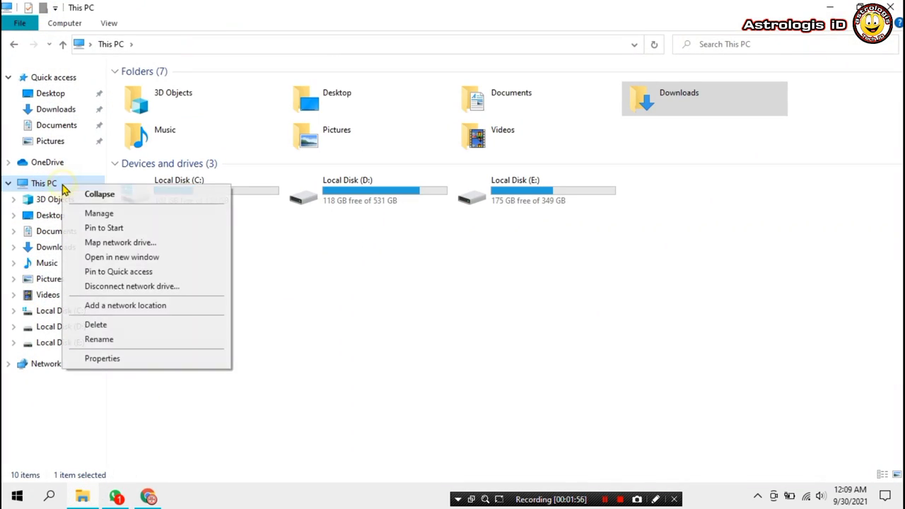
pyautogui.click(131, 218)
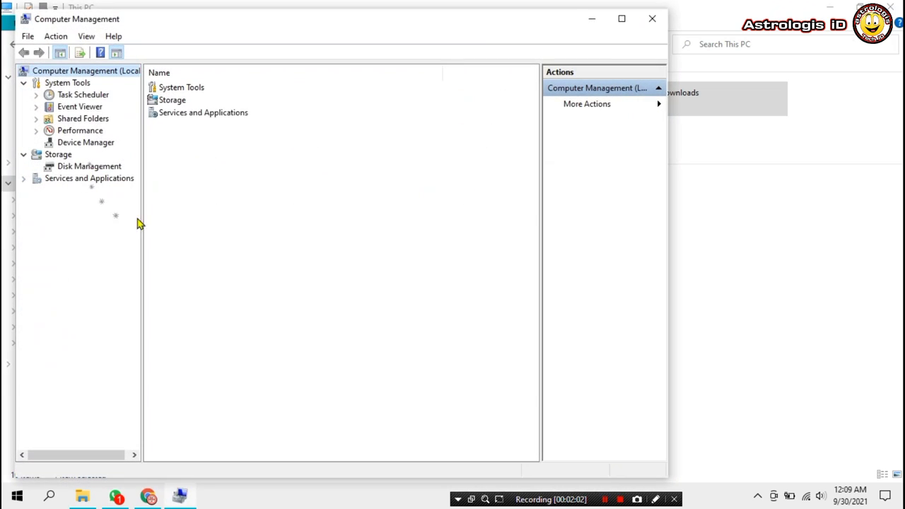
pyautogui.click(85, 143)
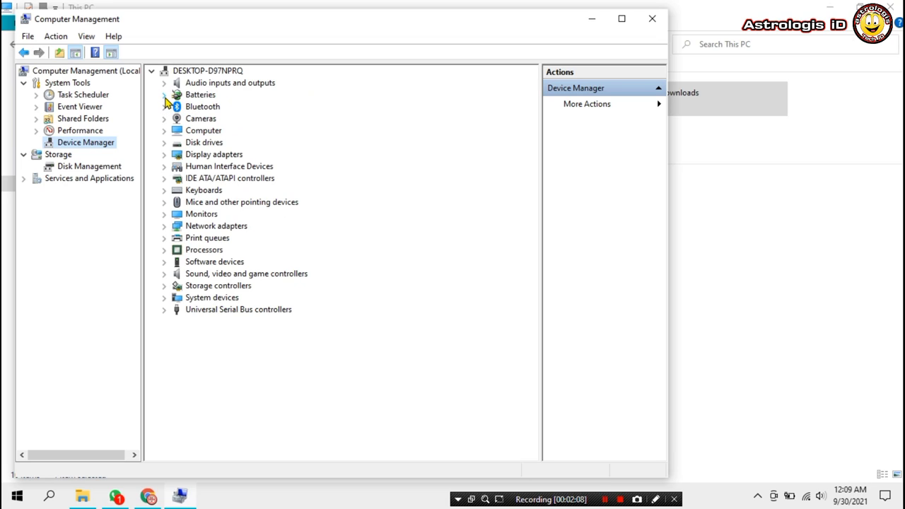
# - Expand the Batteries category and uninstall the Microsoft AC Adapter device, confirming the removal
pyautogui.click(164, 95)
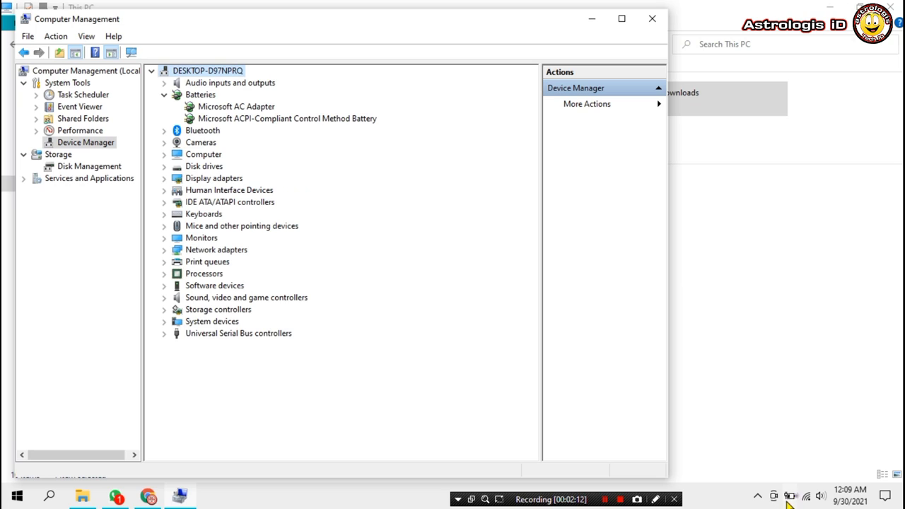
pyautogui.rightClick(233, 108)
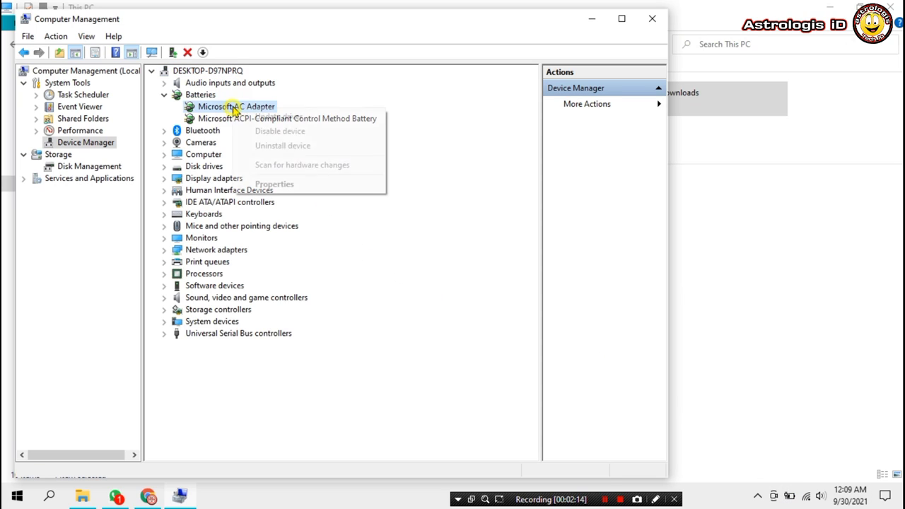
pyautogui.click(273, 146)
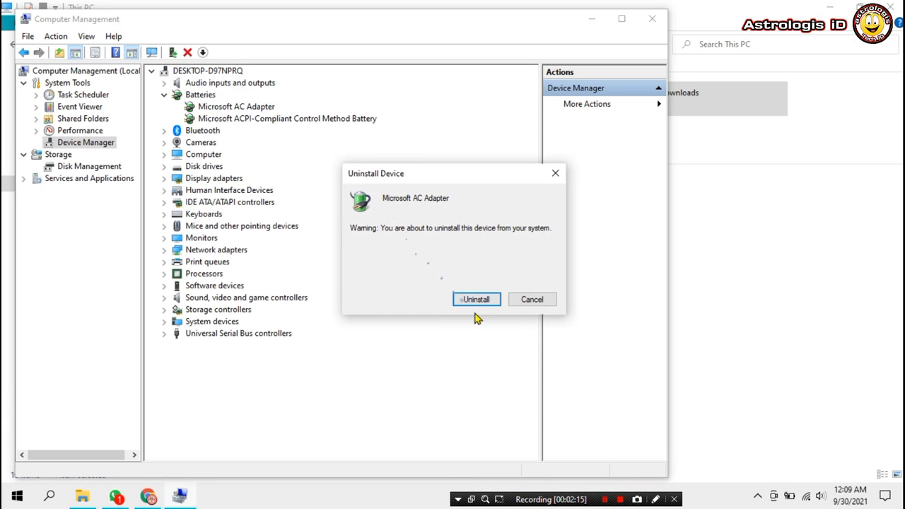
pyautogui.click(477, 303)
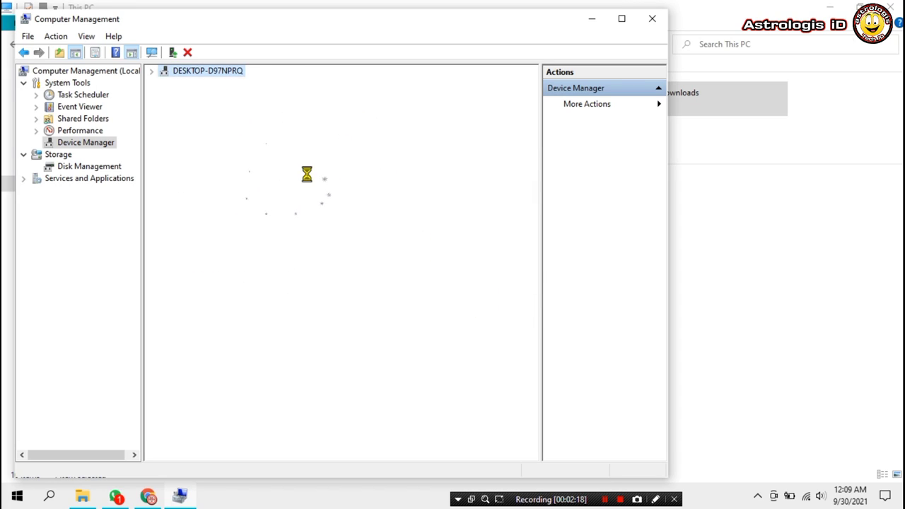
# - Uninstall the Microsoft ACPI-Compliant Control Method Battery device, then close Computer Management and File Explorer
pyautogui.click(233, 106)
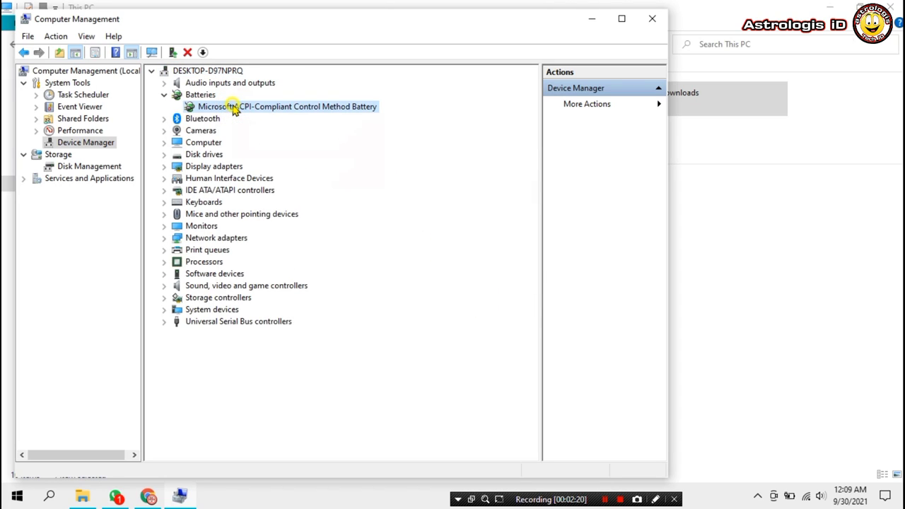
pyautogui.rightClick(234, 107)
pyautogui.click(281, 143)
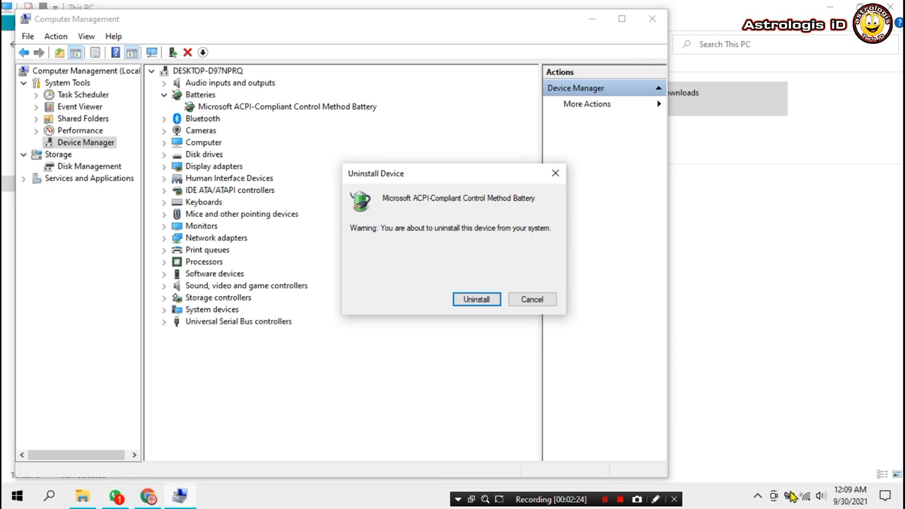
pyautogui.click(478, 302)
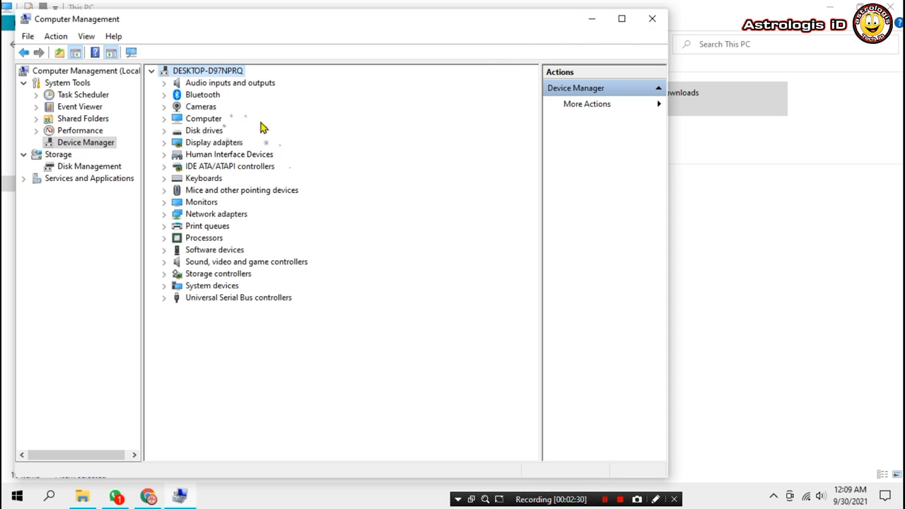
pyautogui.click(652, 18)
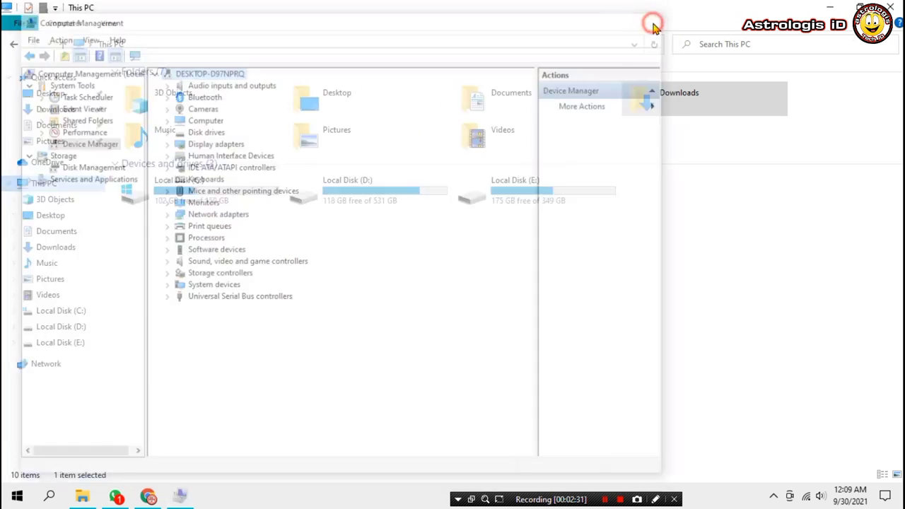
pyautogui.click(893, 8)
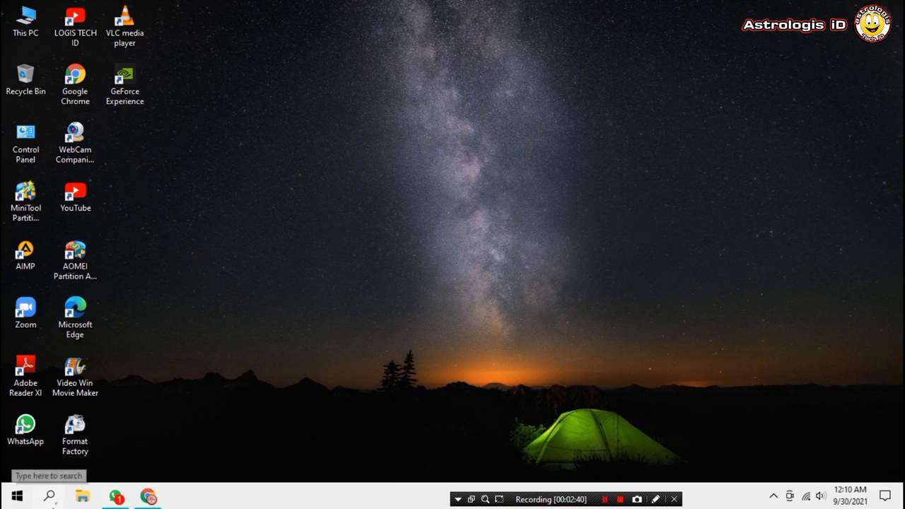
# - Search Windows for "regedit", run Registry Editor as administrator and reposition its window
pyautogui.click(50, 496)
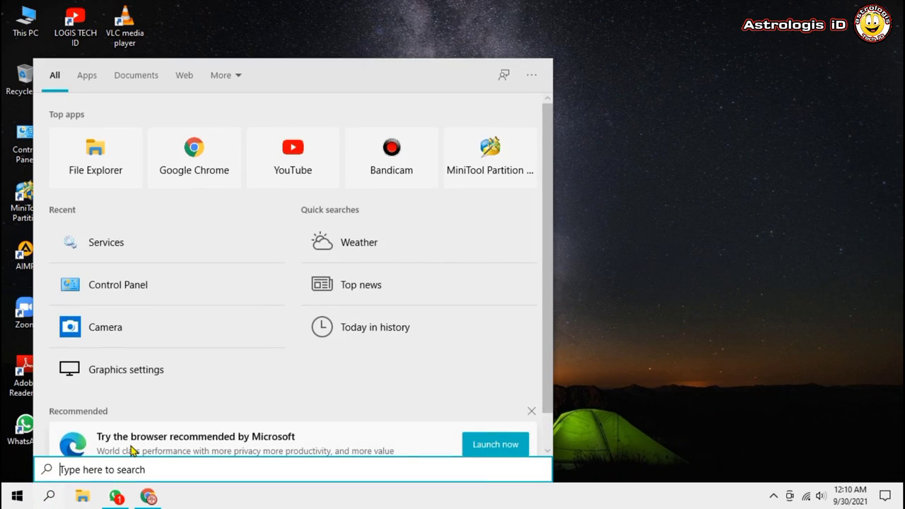
pyautogui.write('re')
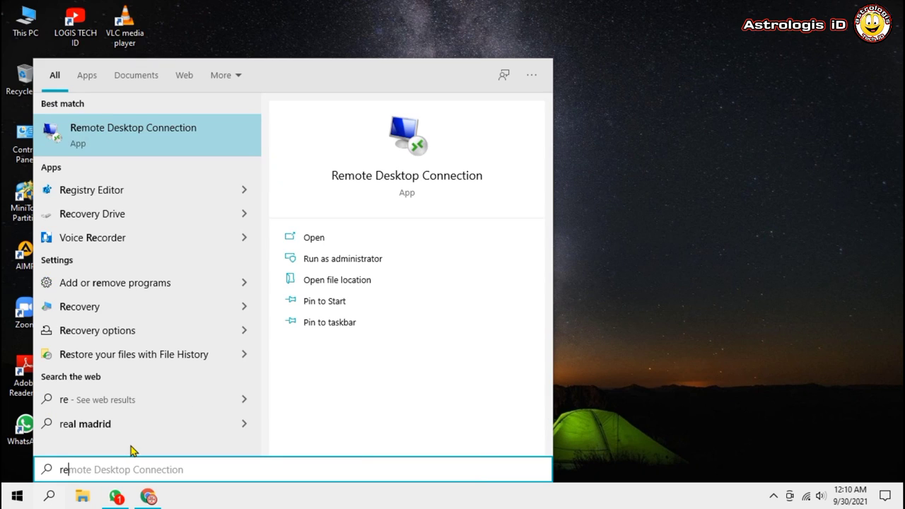
pyautogui.write('gedit')
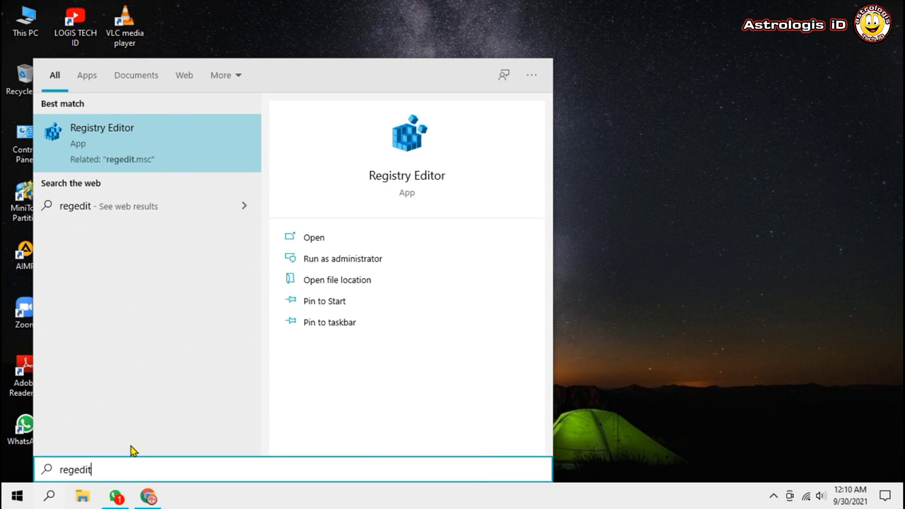
pyautogui.rightClick(126, 140)
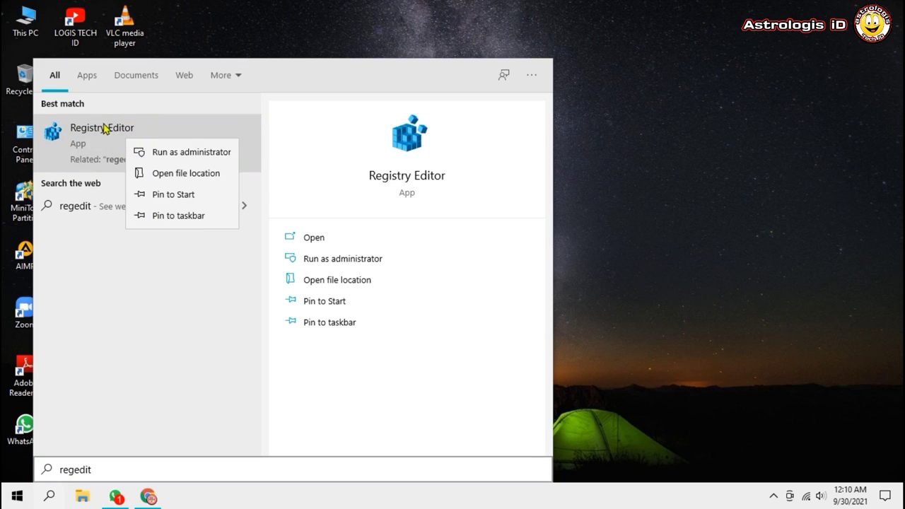
pyautogui.click(170, 156)
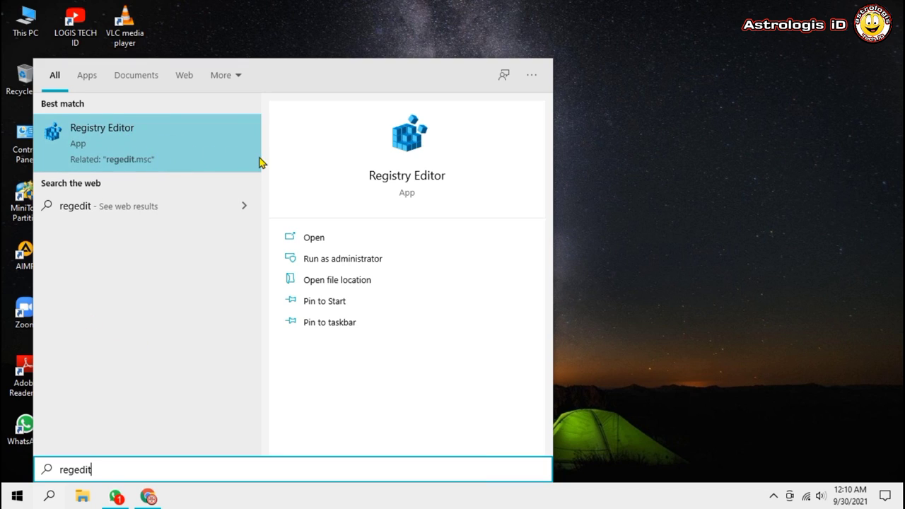
pyautogui.click(559, 40)
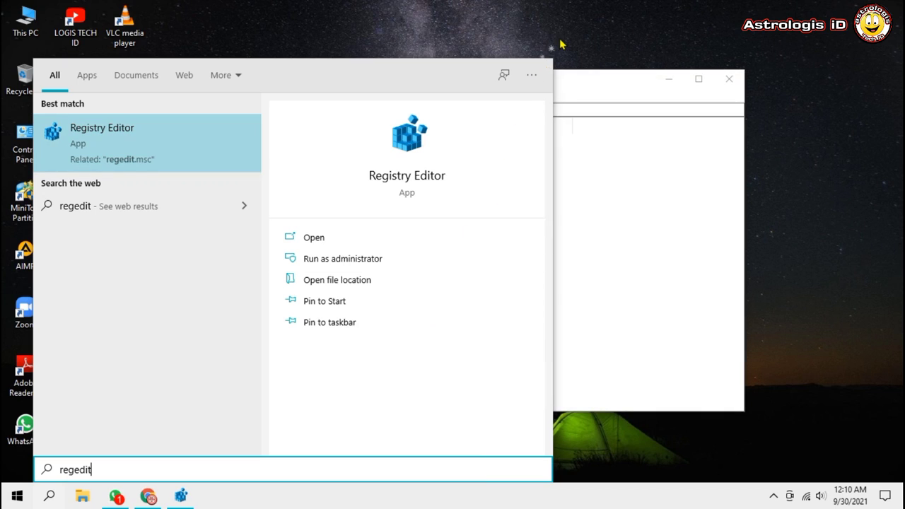
pyautogui.moveTo(378, 85); pyautogui.dragTo(472, 61)
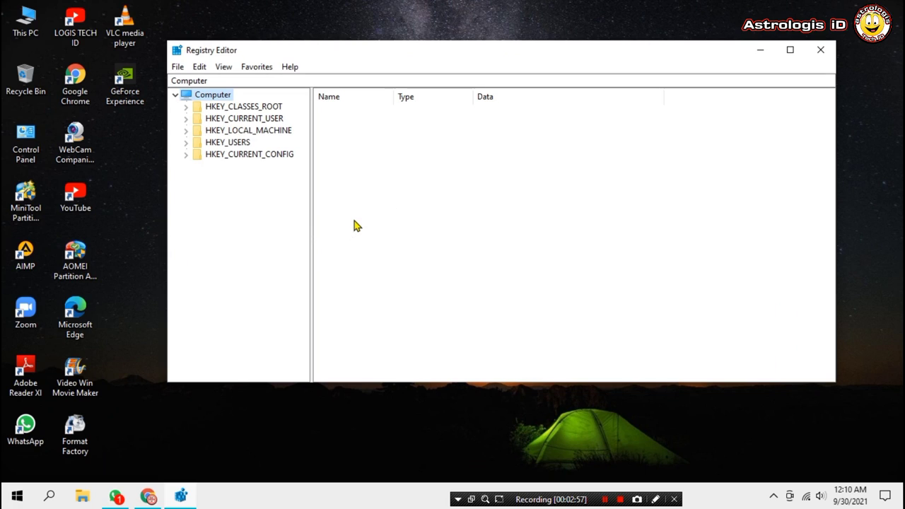
# - Maximize Registry Editor and expand the tree through HKEY_LOCAL_MACHINE and SOFTWARE to the Microsoft key's subkeys
pyautogui.click(186, 132)
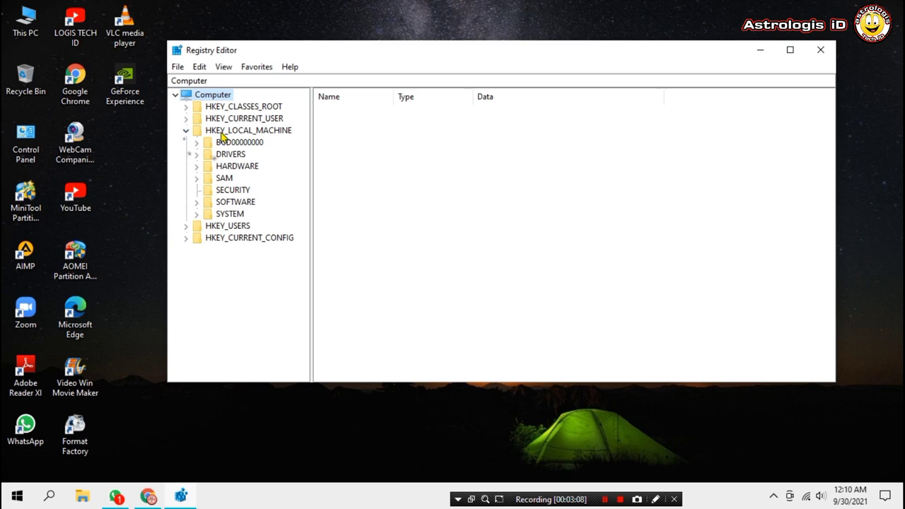
pyautogui.click(198, 202)
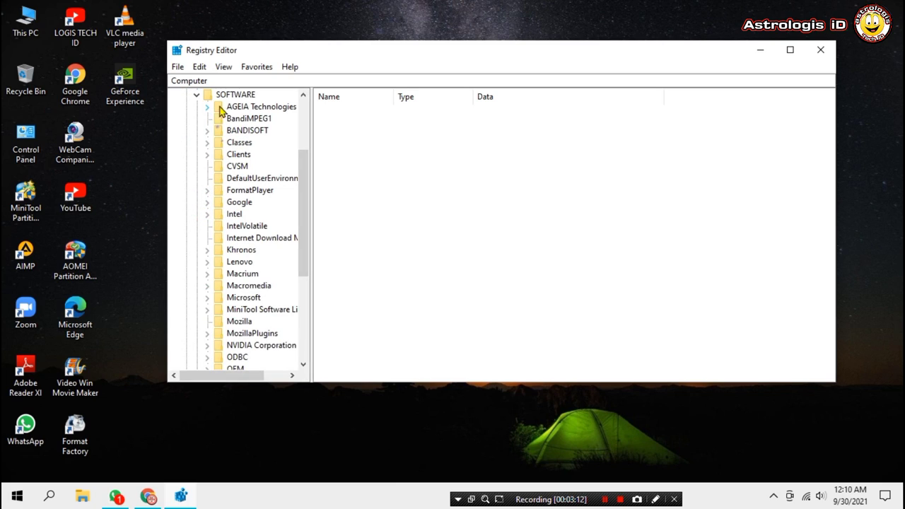
pyautogui.click(790, 50)
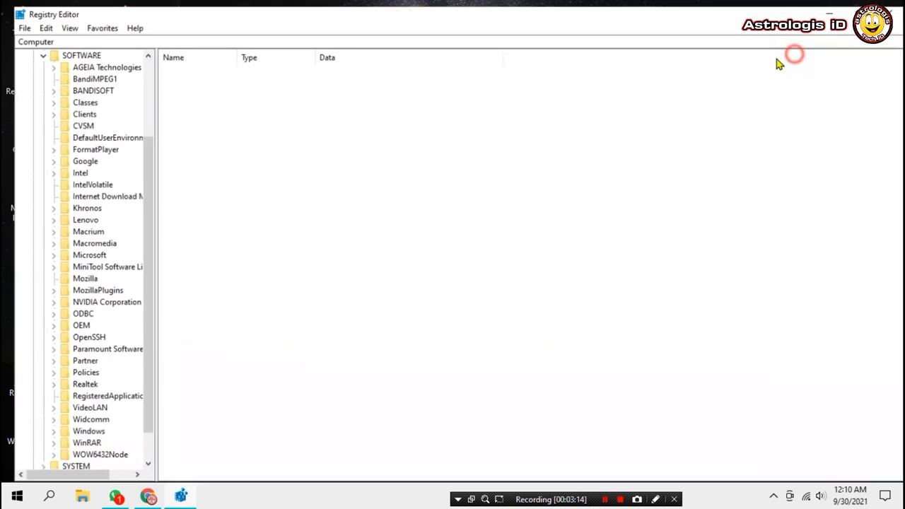
pyautogui.moveTo(137, 212); pyautogui.dragTo(141, 106)
pyautogui.click(33, 156)
pyautogui.click(32, 159)
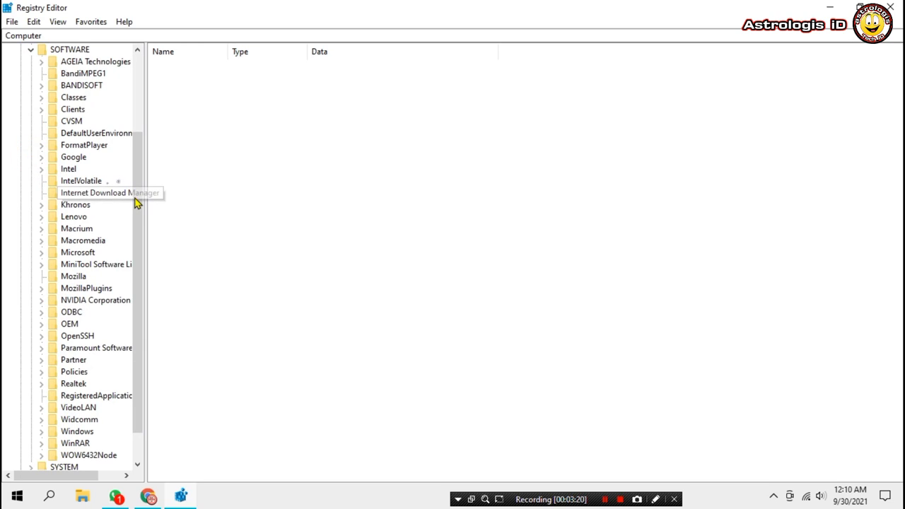
pyautogui.moveTo(137, 204); pyautogui.dragTo(138, 231)
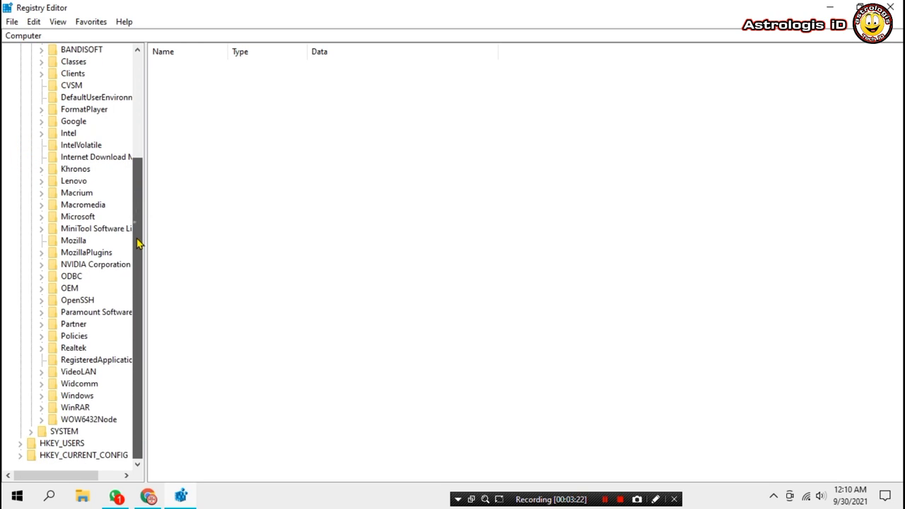
pyautogui.click(42, 218)
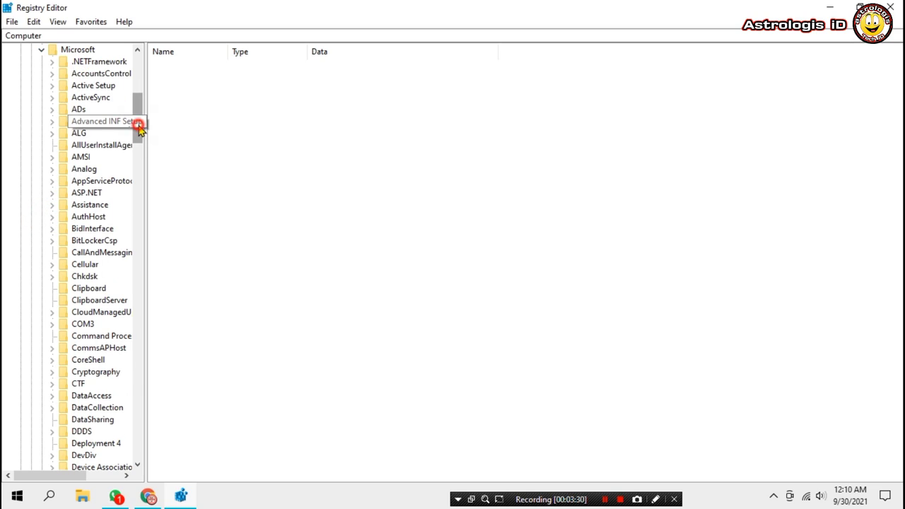
# - Expand the Windows NT key under Microsoft and its CurrentVersion subkey
pyautogui.scroll(2, 139, 123)
pyautogui.moveTo(137, 126); pyautogui.dragTo(163, 421)
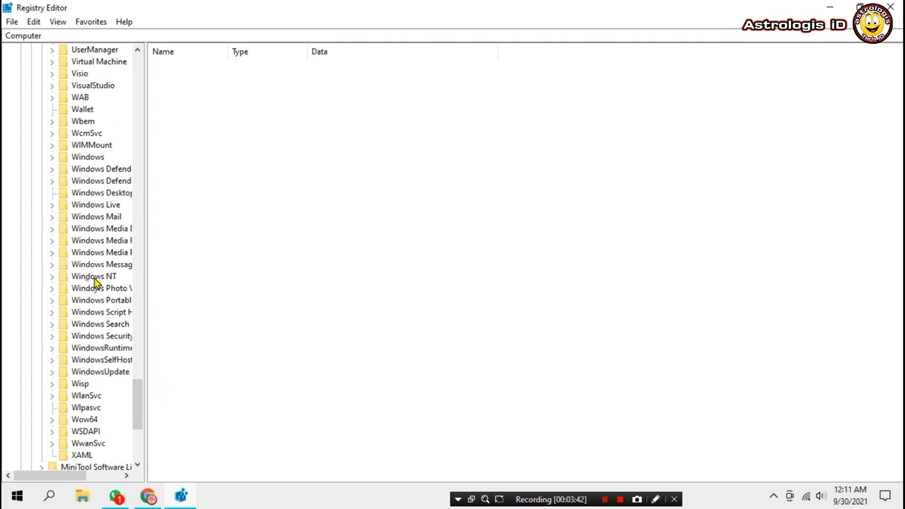
pyautogui.click(52, 277)
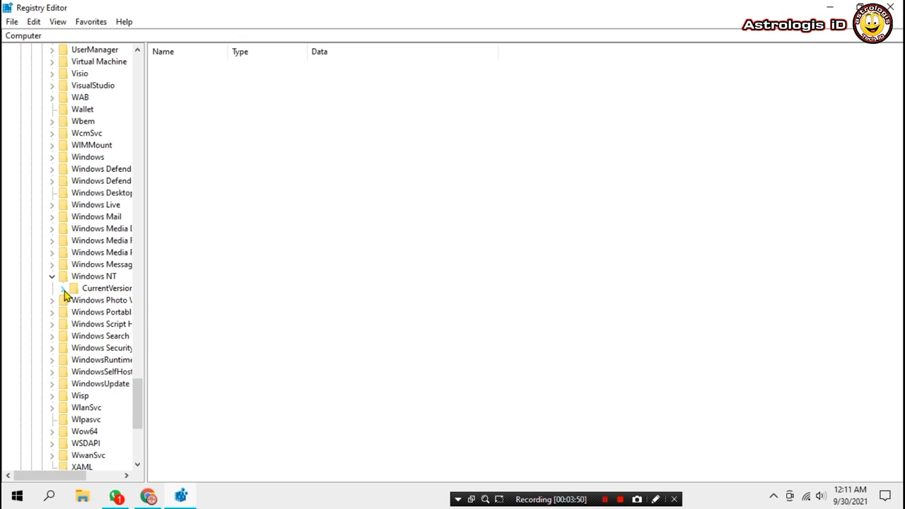
pyautogui.click(63, 292)
# - Select the Winlogon key under CurrentVersion to show its values
pyautogui.scroll(3, 139, 336)
pyautogui.moveTo(139, 336); pyautogui.dragTo(137, 332)
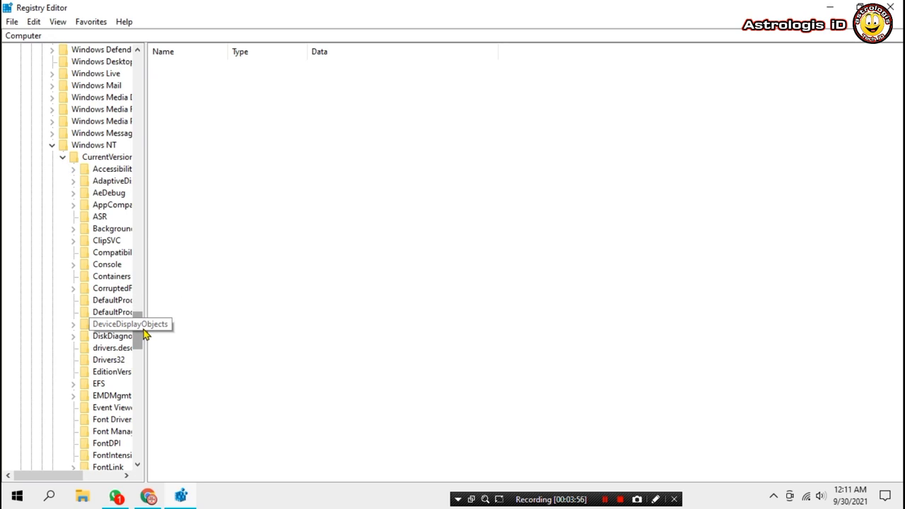
pyautogui.moveTo(143, 333); pyautogui.dragTo(149, 414)
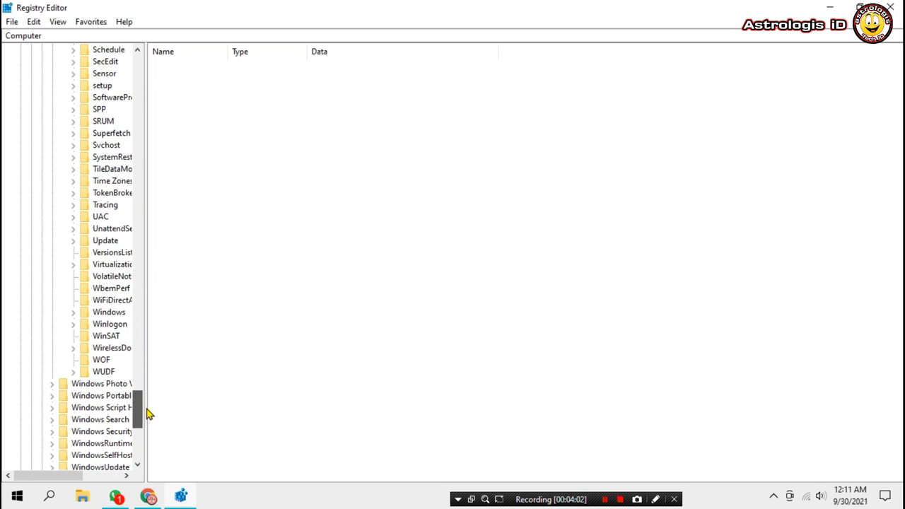
pyautogui.moveTo(148, 414); pyautogui.dragTo(149, 416)
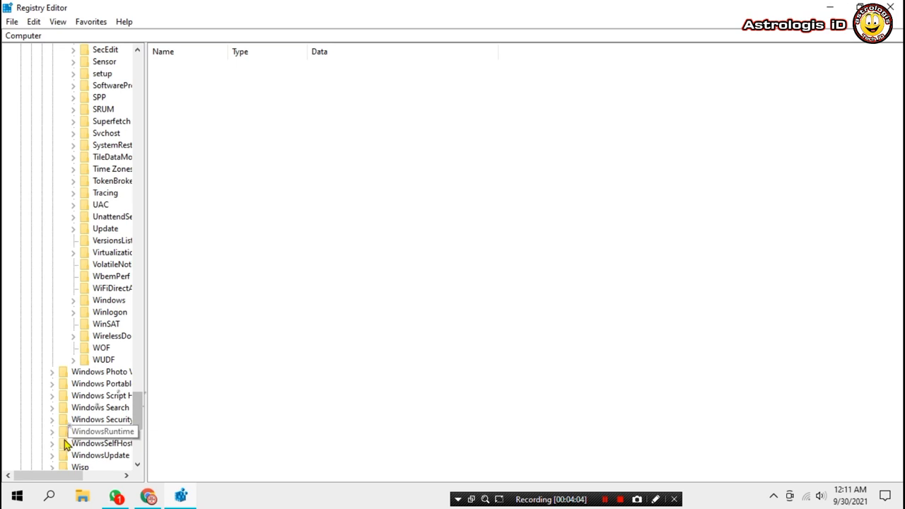
pyautogui.moveTo(50, 476); pyautogui.dragTo(65, 483)
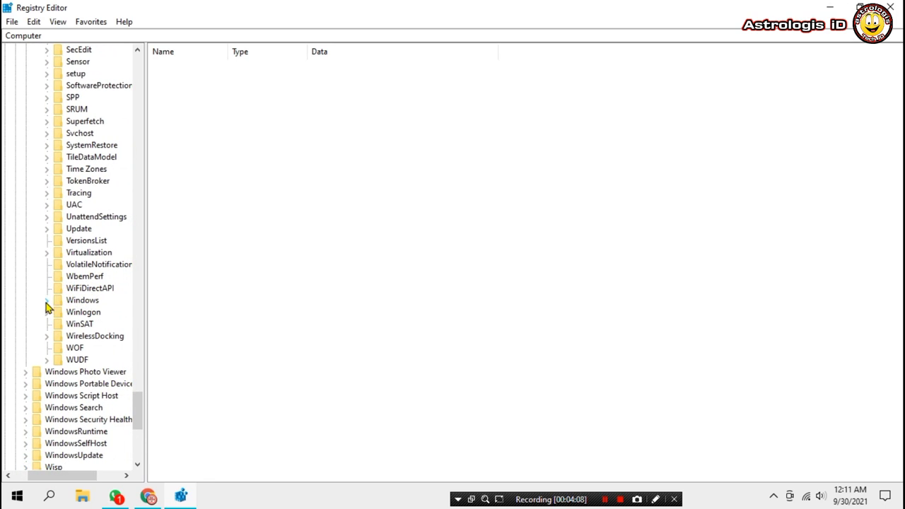
pyautogui.click(84, 312)
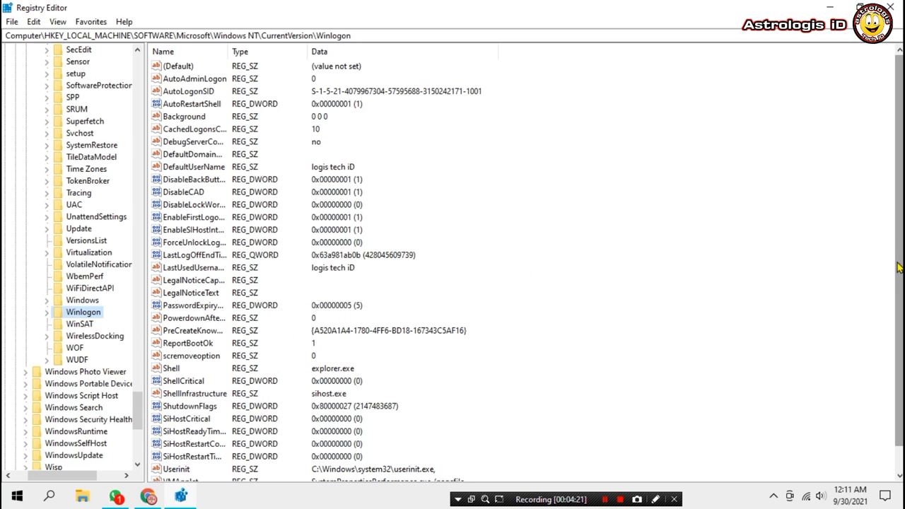
# - Set the Winlogon key's PowerdownAfterShutdown value data to 1
pyautogui.scroll(-1, 898, 265)
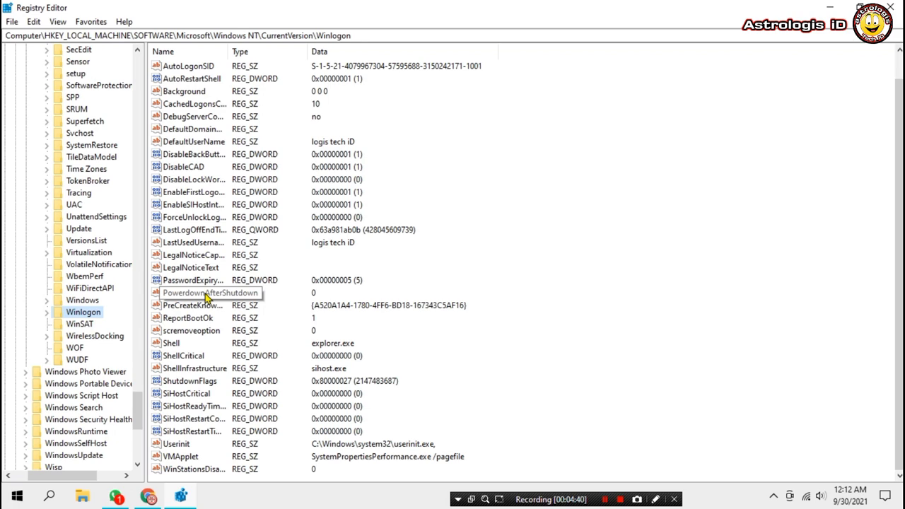
pyautogui.press('super+plus')
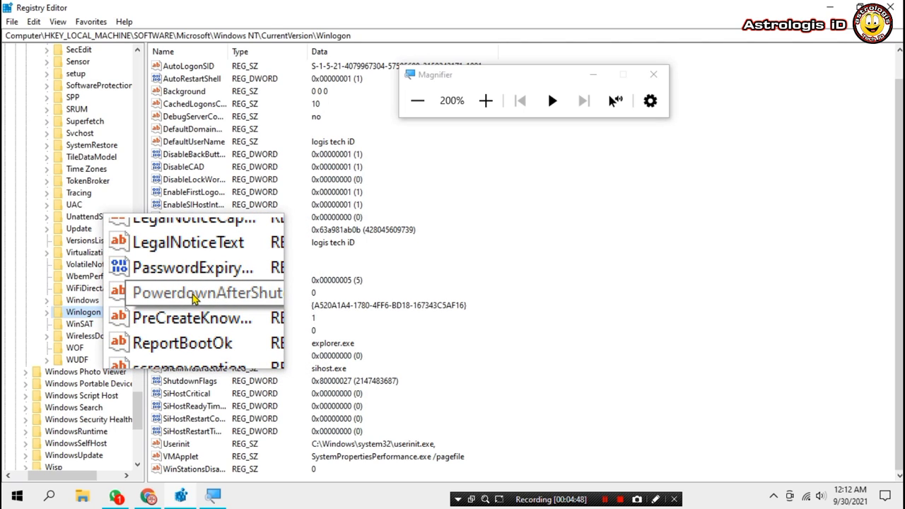
pyautogui.press('super+Escape')
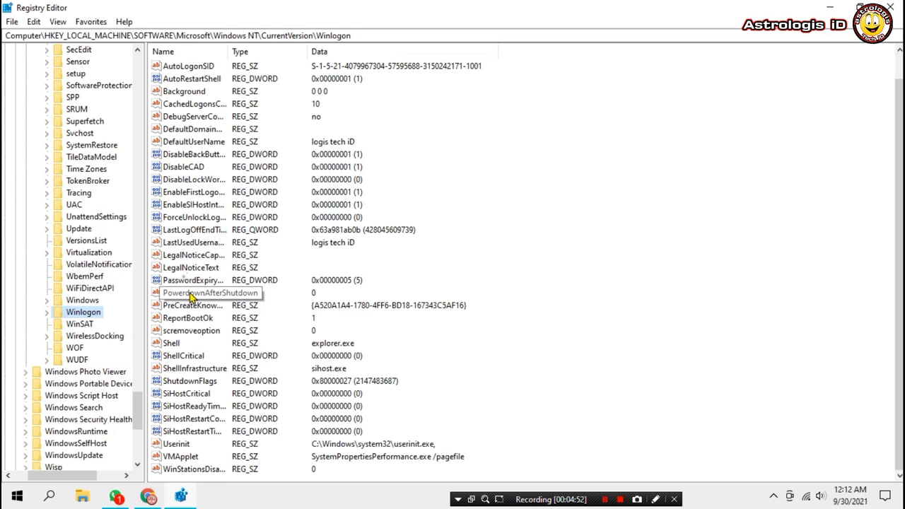
pyautogui.doubleClick(191, 297)
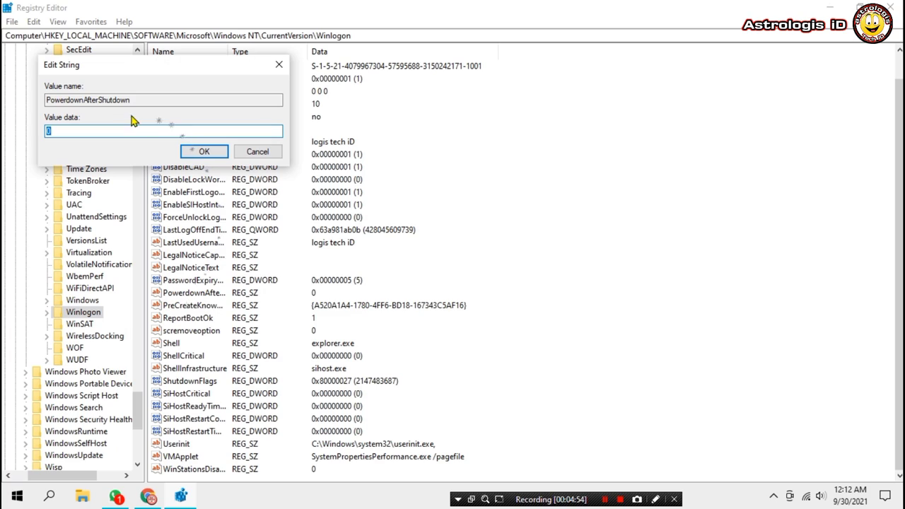
pyautogui.moveTo(161, 63); pyautogui.dragTo(184, 70)
pyautogui.write('1')
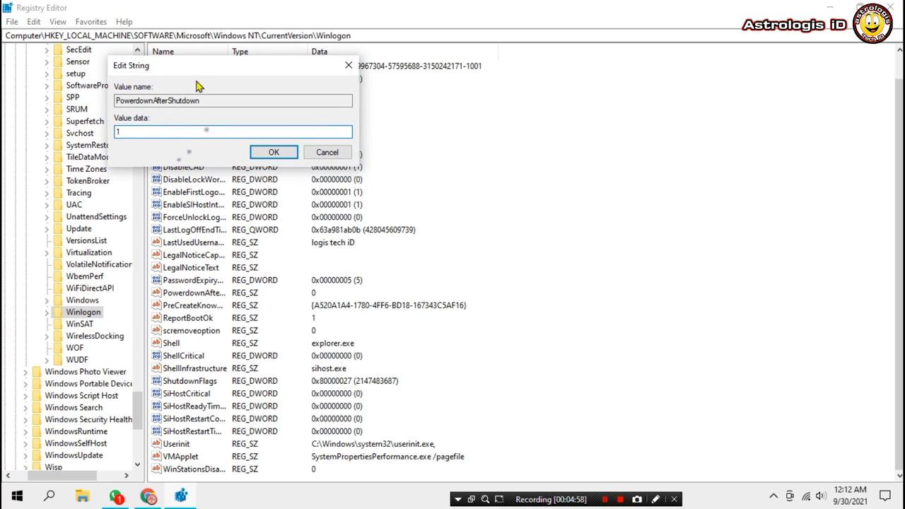
pyautogui.click(270, 154)
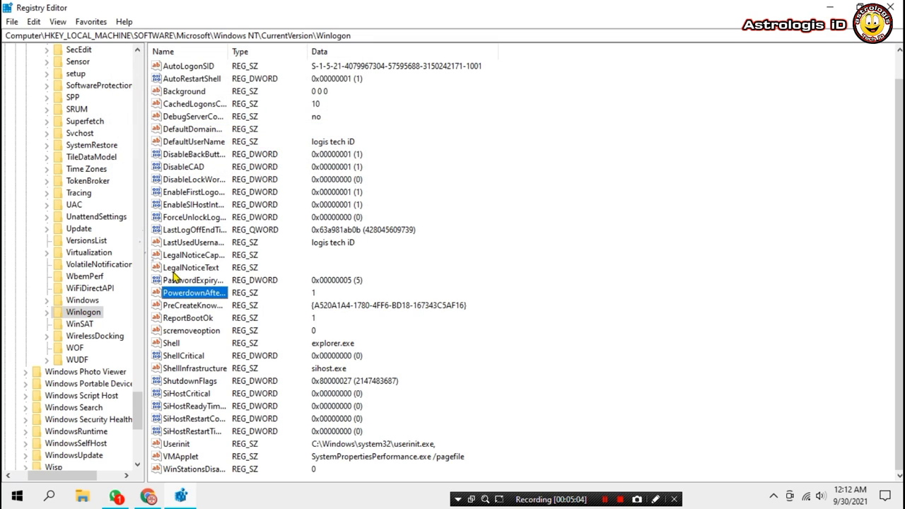
# - Close Registry Editor and bring up the Windows power options
pyautogui.moveTo(84, 475); pyautogui.dragTo(56, 476)
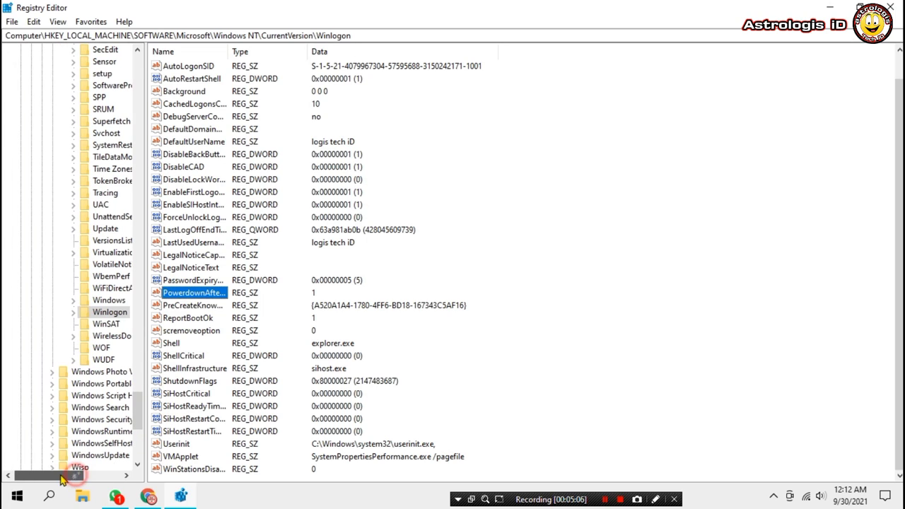
pyautogui.moveTo(139, 418)
pyautogui.mouseDown()
pyautogui.moveTo(142, 393)
pyautogui.moveTo(141, 425)
pyautogui.mouseUp()
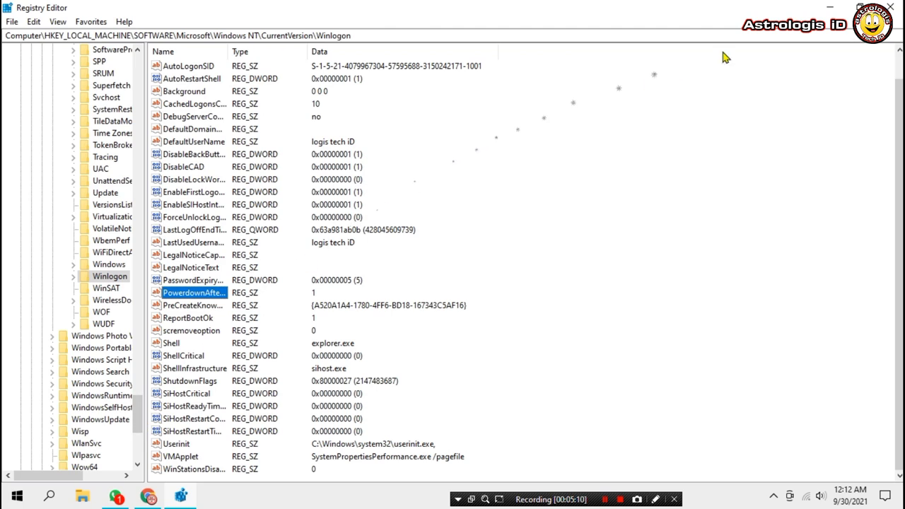
pyautogui.click(893, 10)
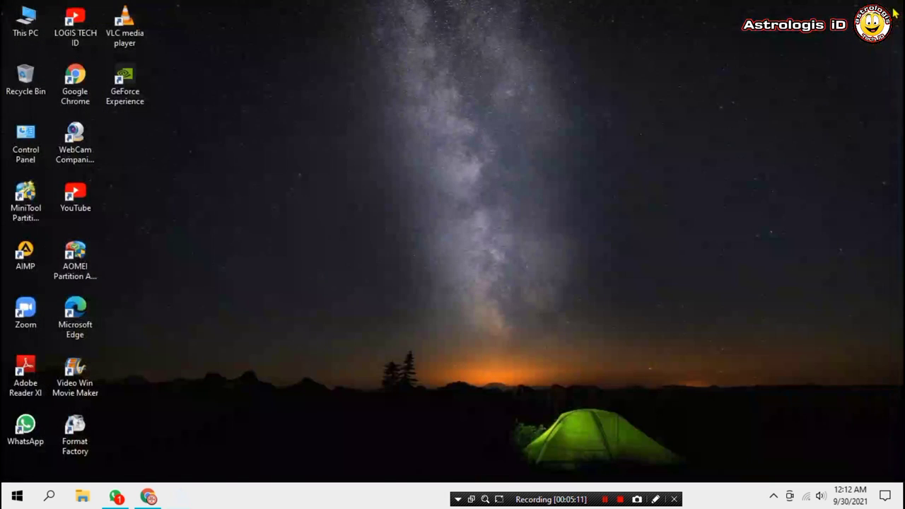
pyautogui.click(10, 498)
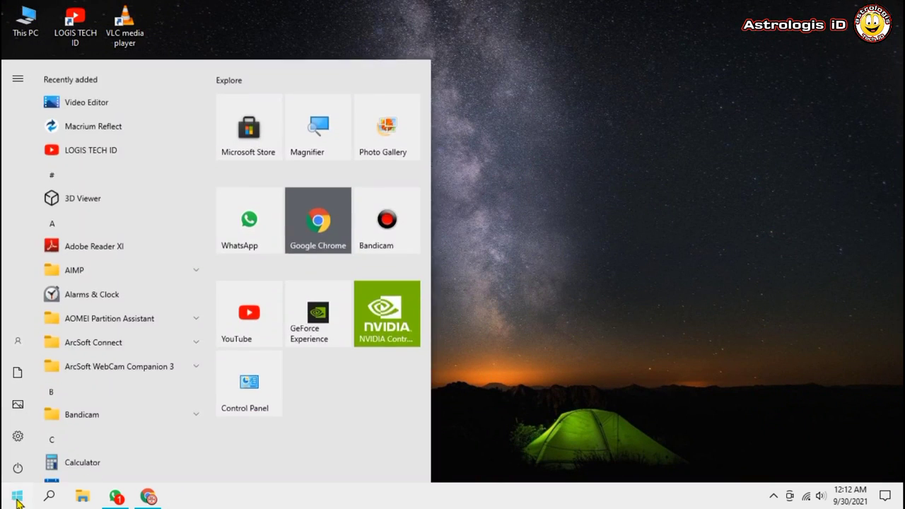
pyautogui.click(18, 468)
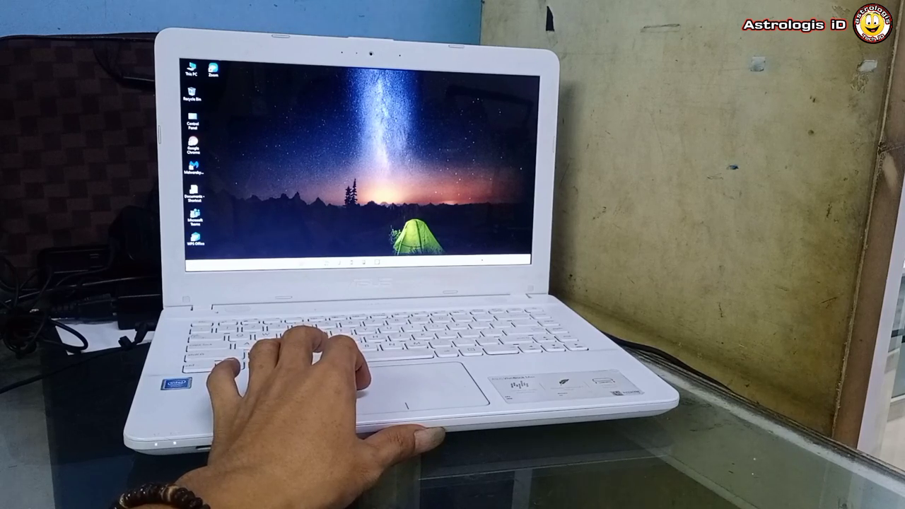
# - Shut down Windows on the laptop
pyautogui.press('super')
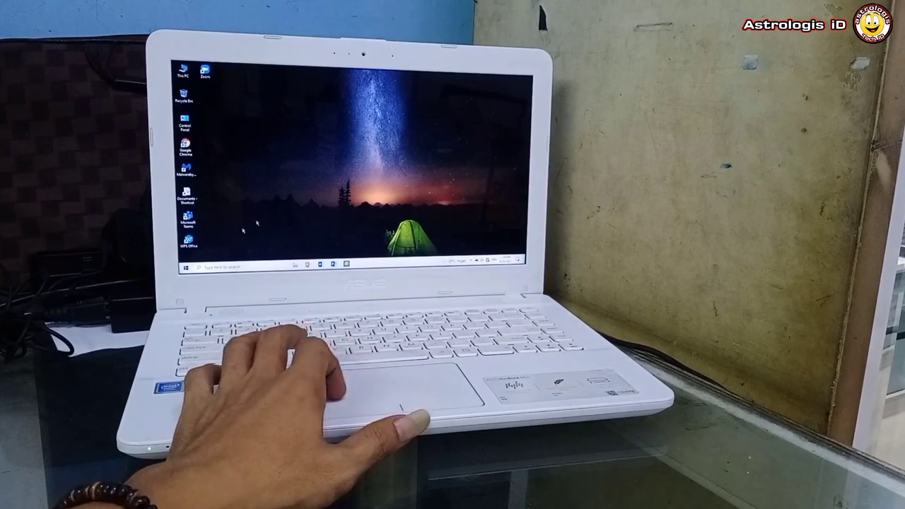
pyautogui.click(186, 266)
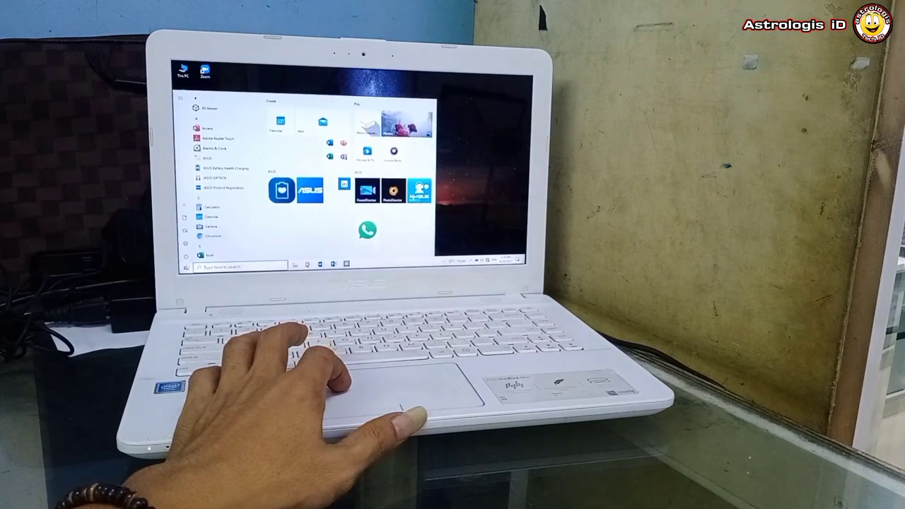
pyautogui.moveTo(186, 256)
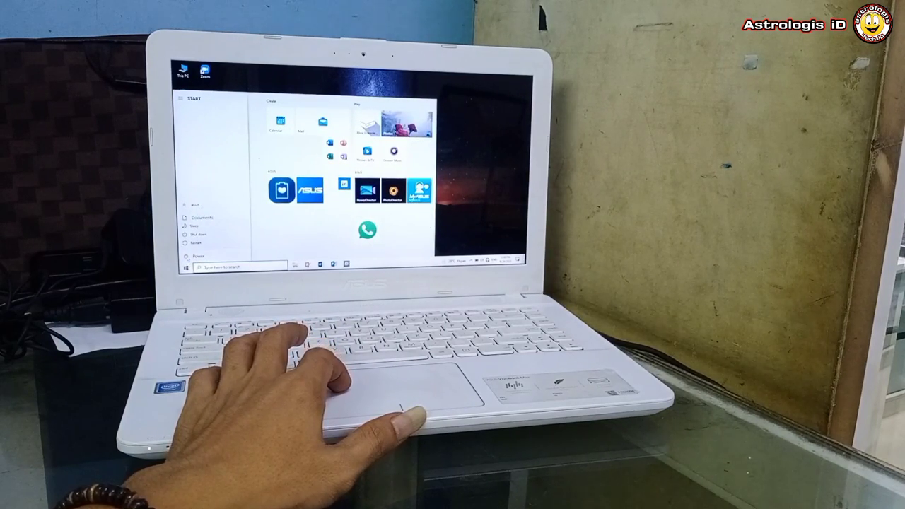
pyautogui.click(195, 239)
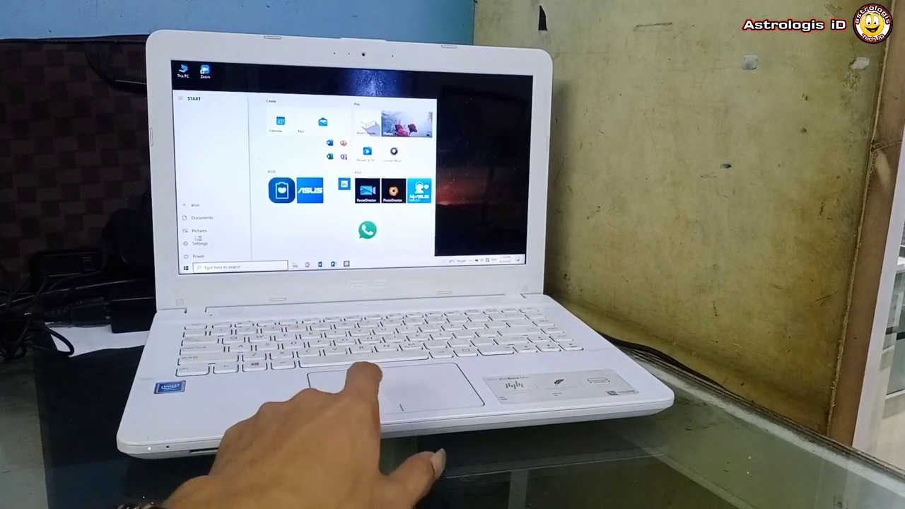
pyautogui.click(185, 256)
pyautogui.click(201, 240)
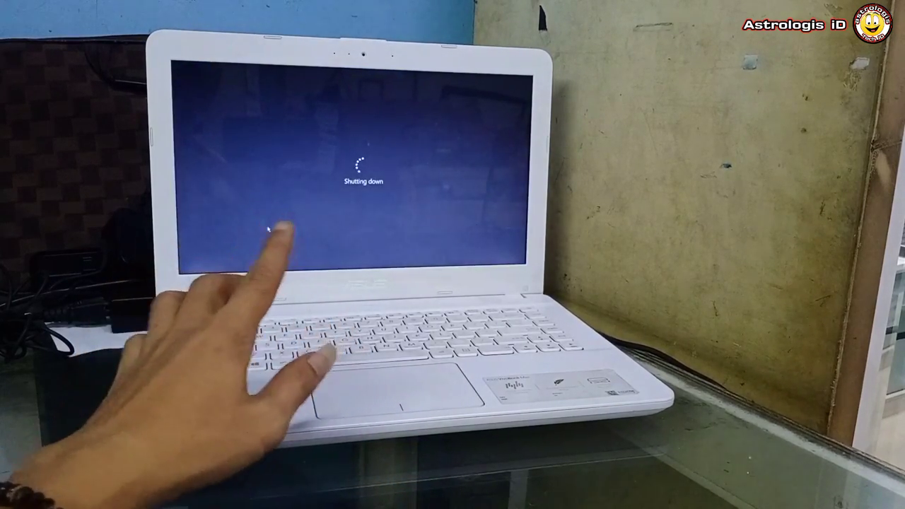